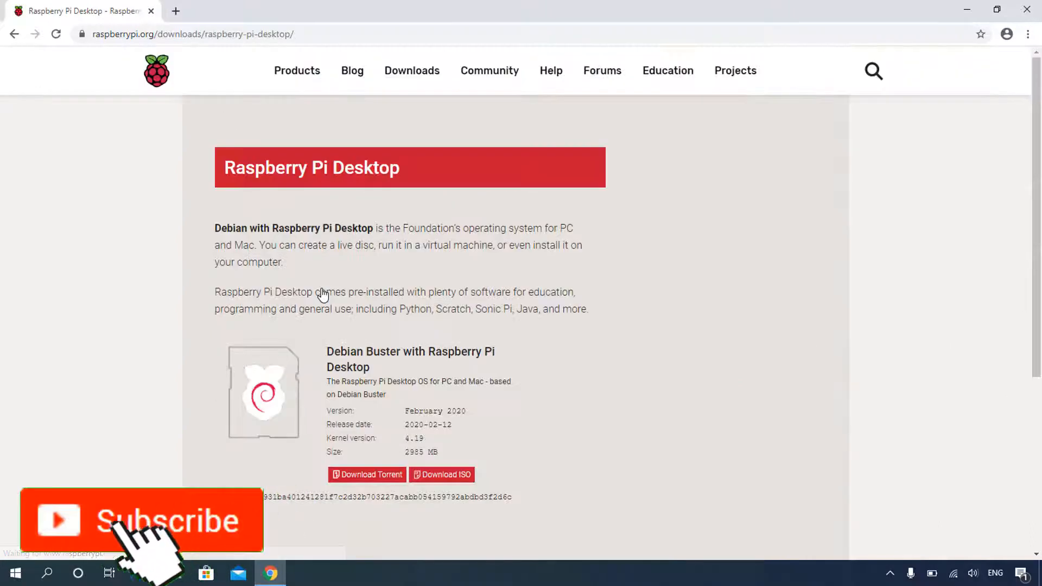
- Download the ISO image of Debian Buster with Raspberry Pi Desktop
scroll(323, 295, "down", 2)
scroll(323, 294, "down", 2)
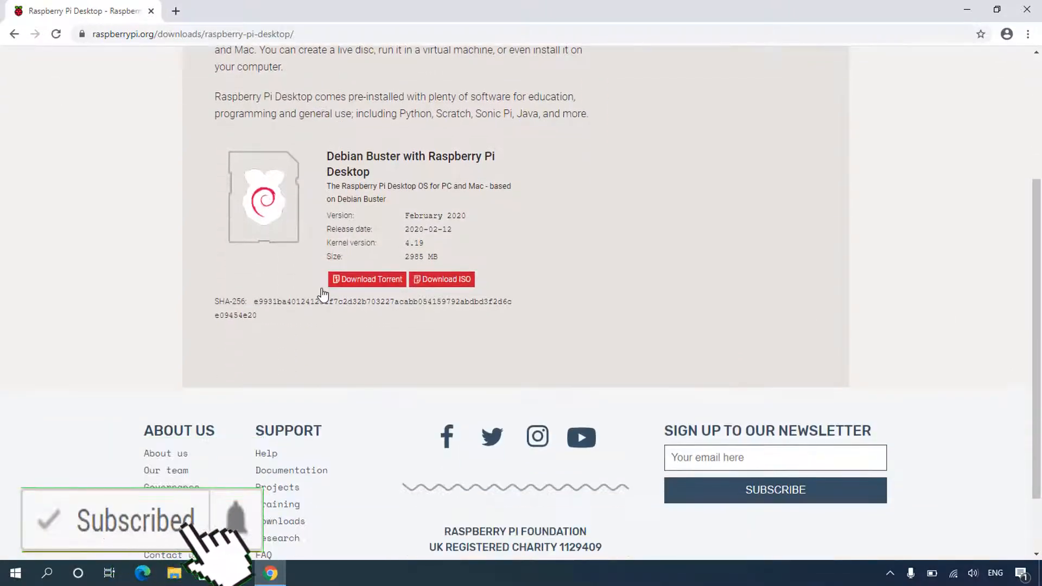
left_click(439, 287)
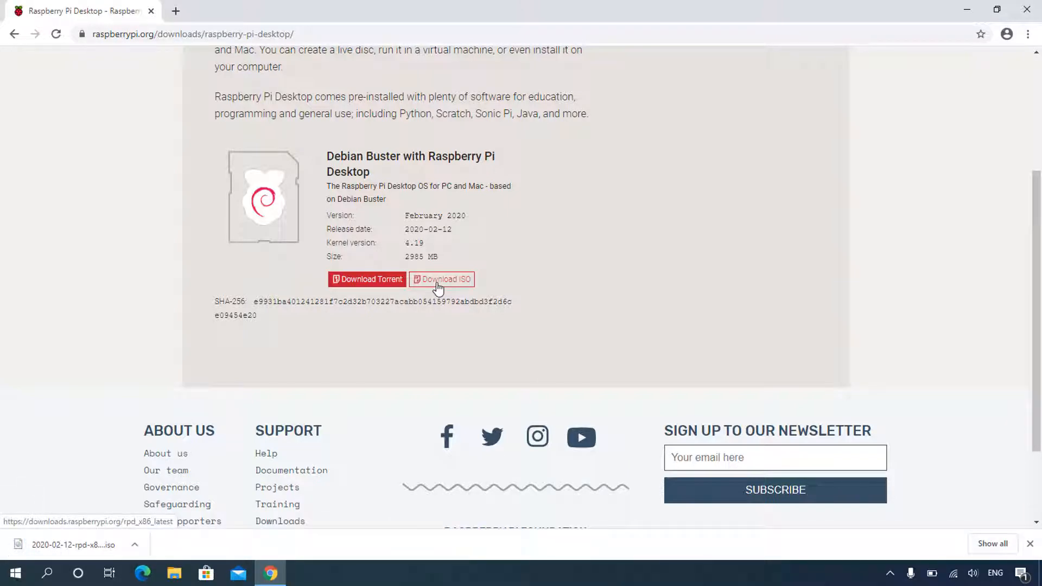
- Search the web for virtualbox in a new tab and download the VirtualBox 6.1.4 package for Windows hosts
left_click(177, 12)
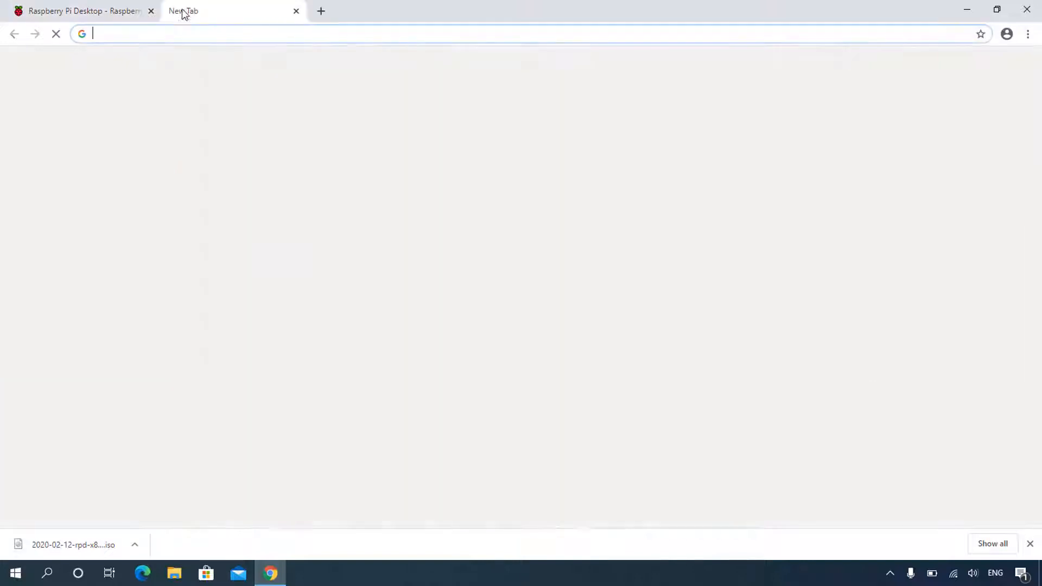
type("v")
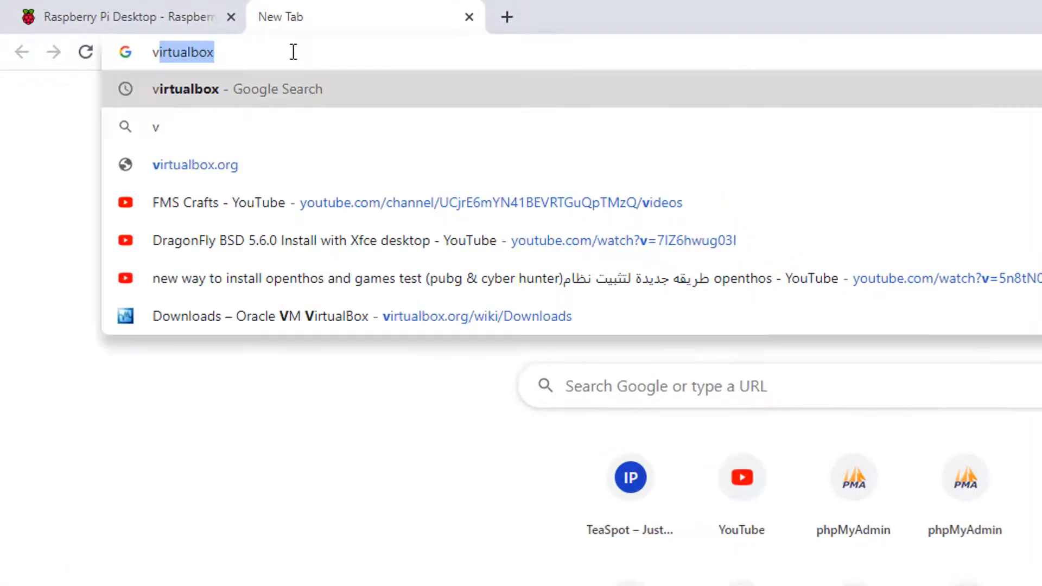
type("irtualb")
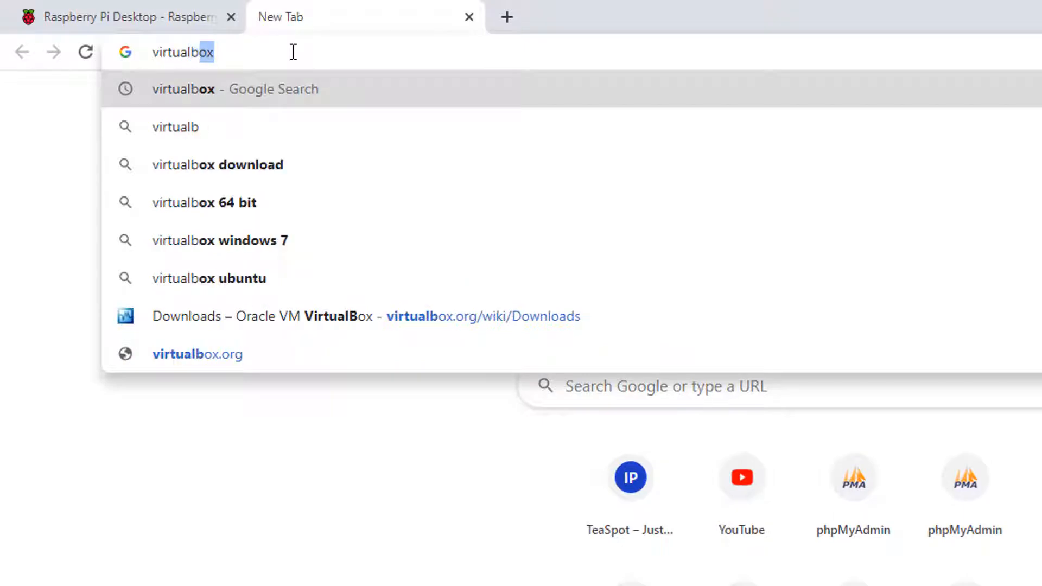
type("ox")
key("Return")
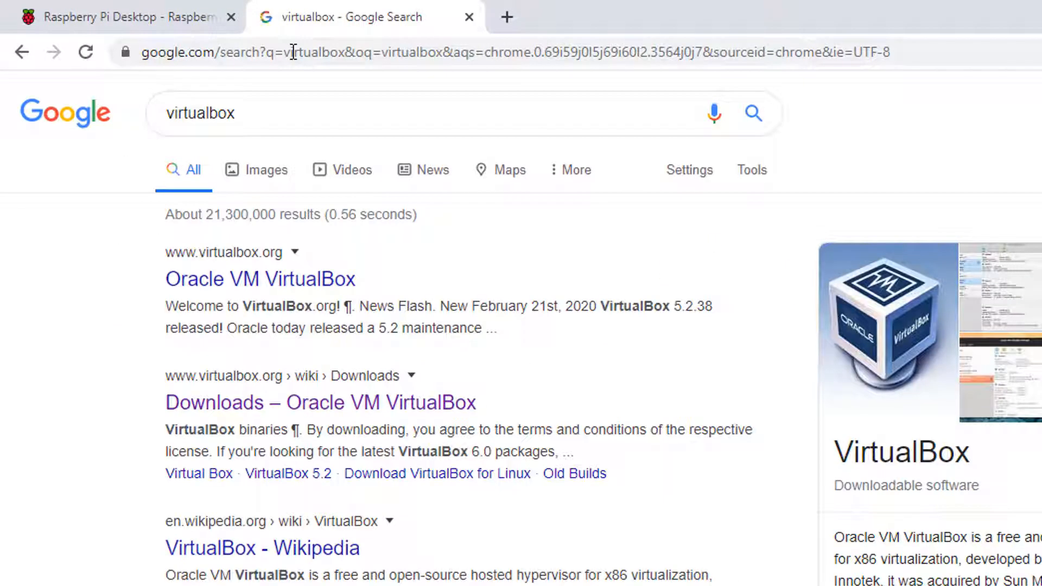
left_click(346, 413)
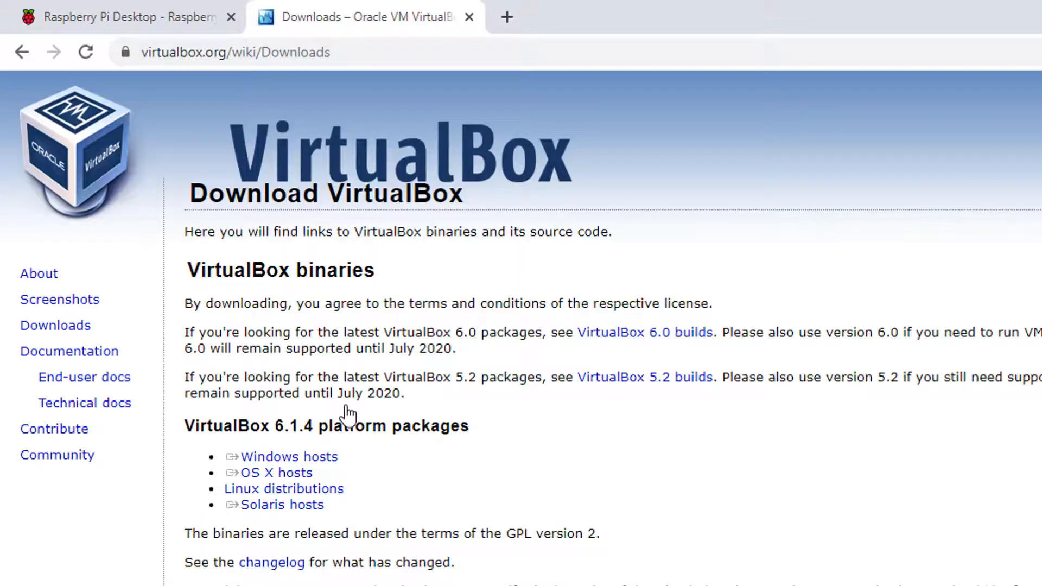
left_click(313, 461)
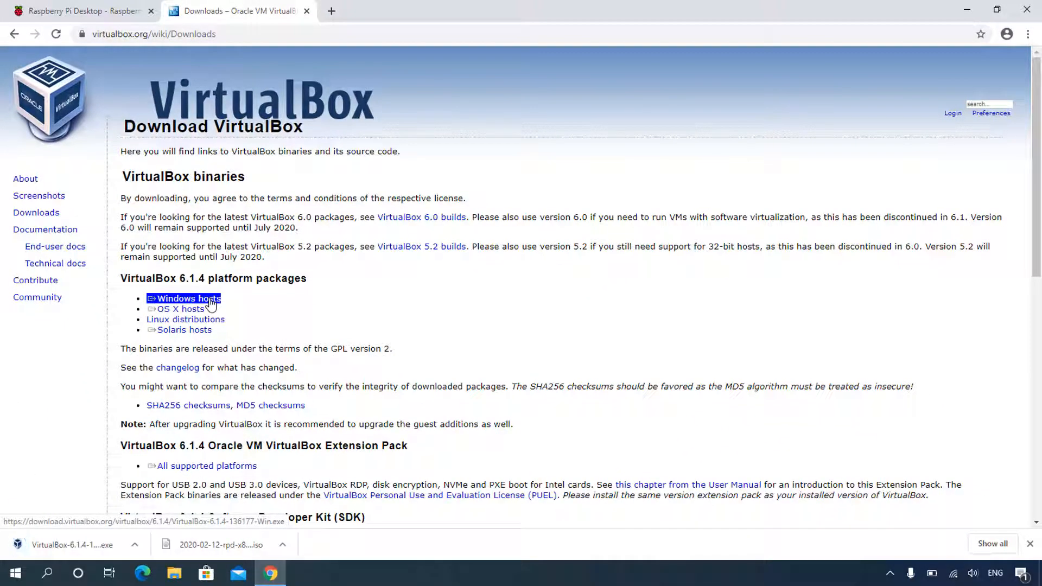
- Minimize the browser and launch the downloaded VirtualBox 6.1.4 installer from the desktop
left_click(966, 11)
left_click_drag(443, 131, 242, 224)
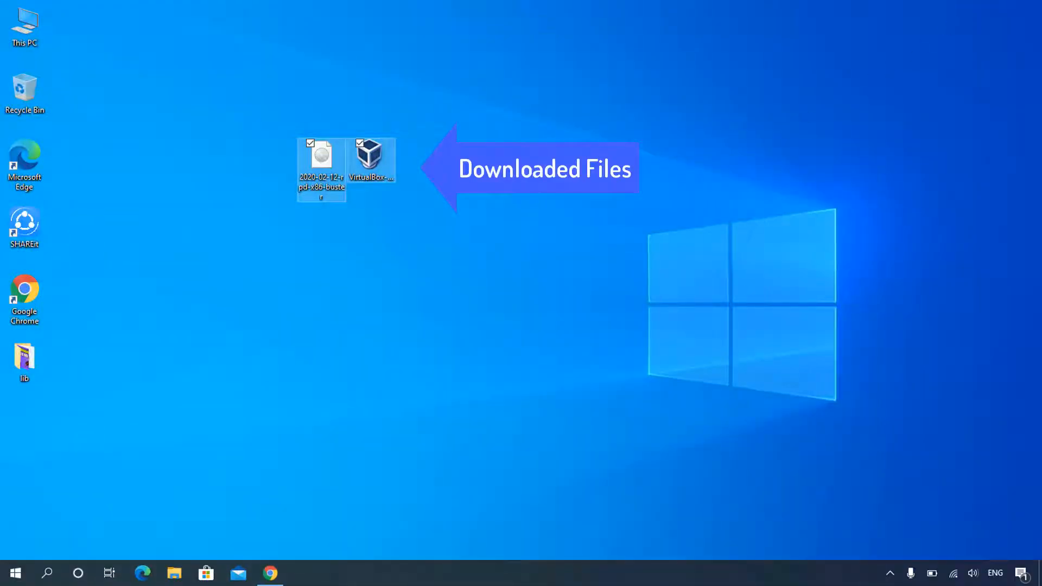
left_click(369, 157)
right_click(368, 159)
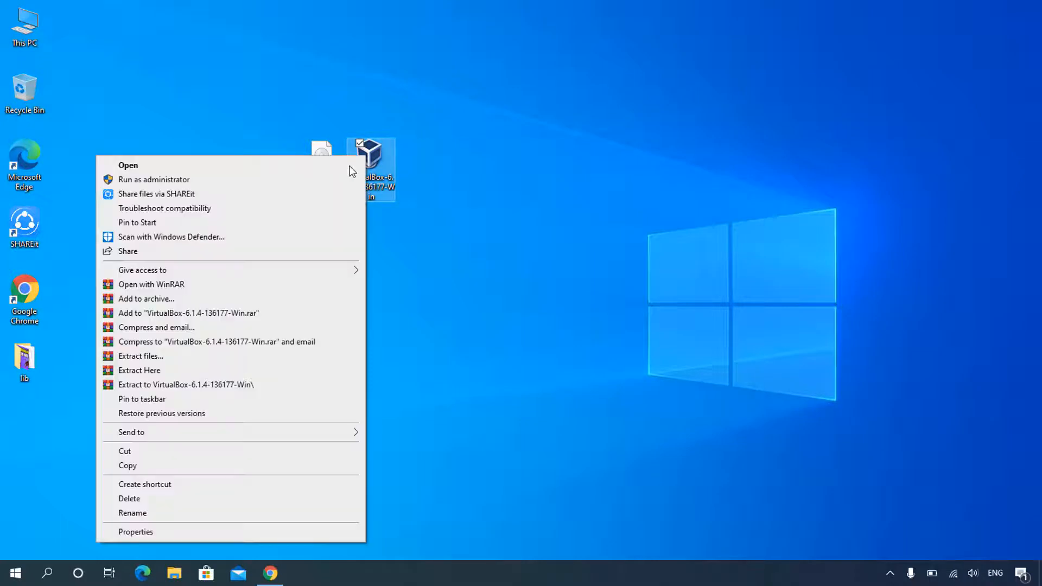
left_click(350, 166)
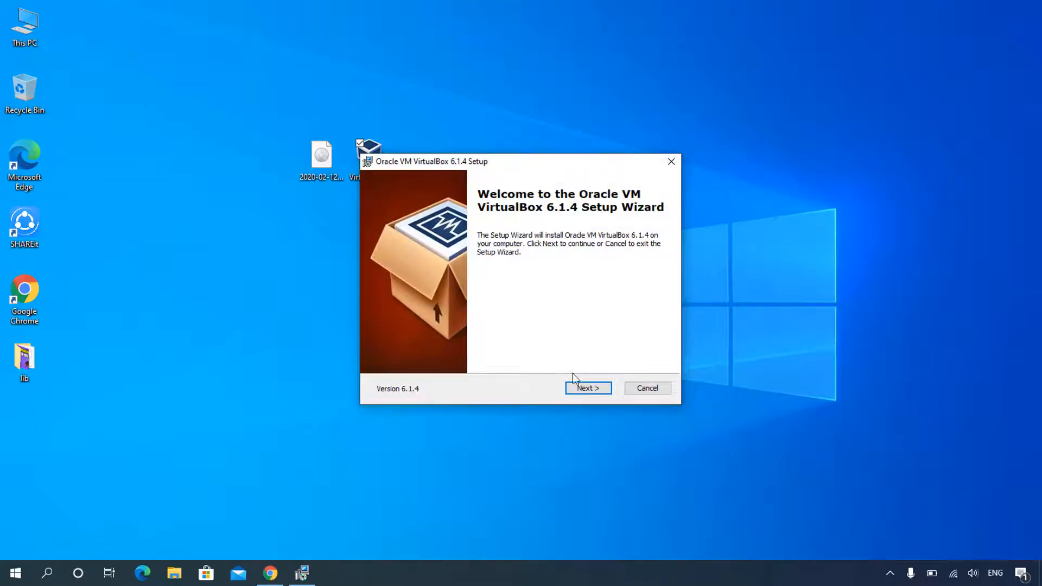
- Install VirtualBox 6.1.4 with the default setup options, allow the Oracle device software, and finish the setup wizard
left_click(583, 387)
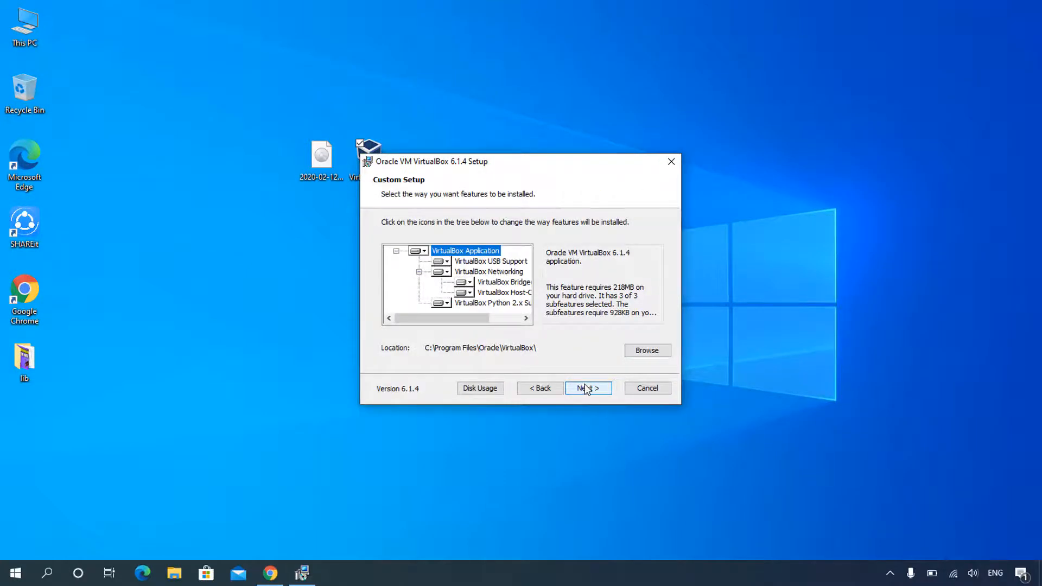
left_click(586, 388)
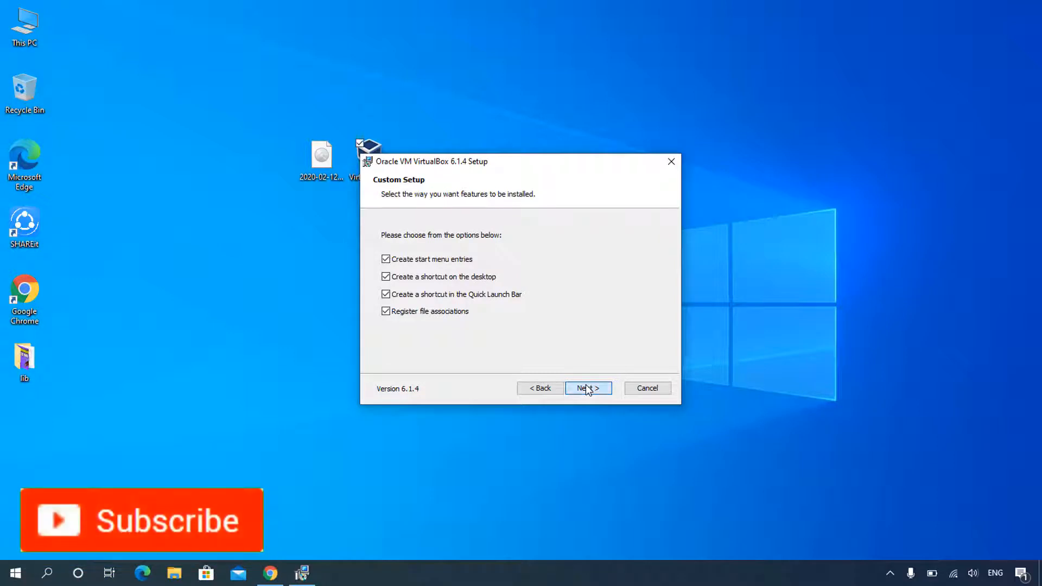
left_click(586, 387)
left_click(586, 387)
left_click(586, 387)
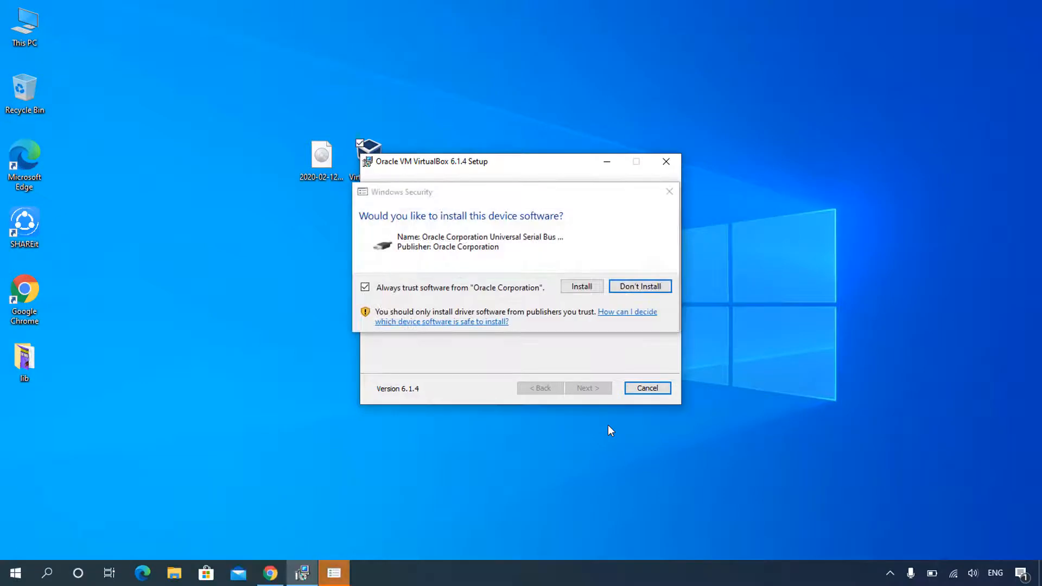
left_click(582, 286)
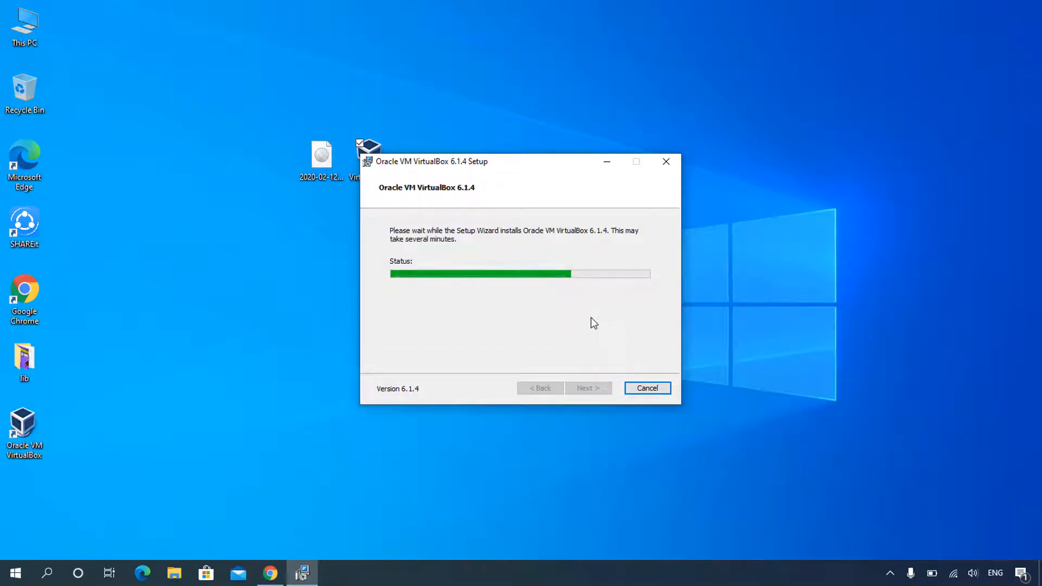
left_click(591, 387)
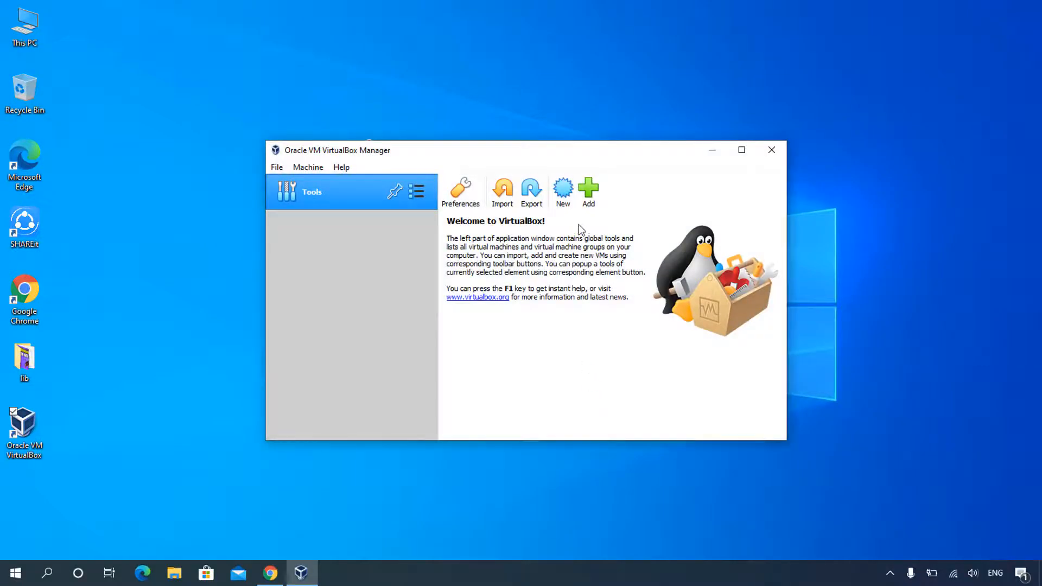
- Start a new virtual machine named Raspberry with type Linux and version Other Linux (64-bit)
left_click(563, 189)
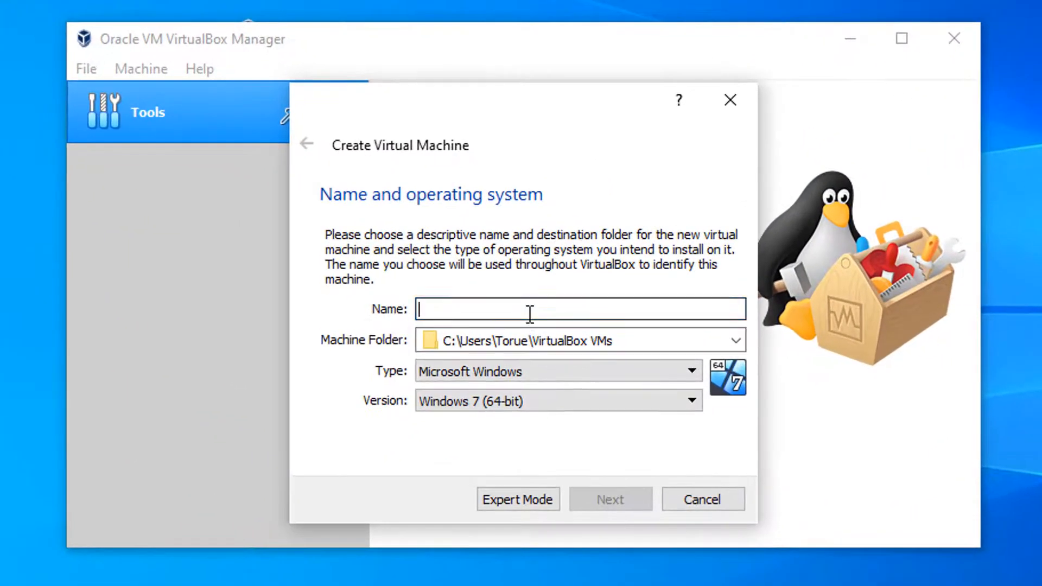
type("Raspberry")
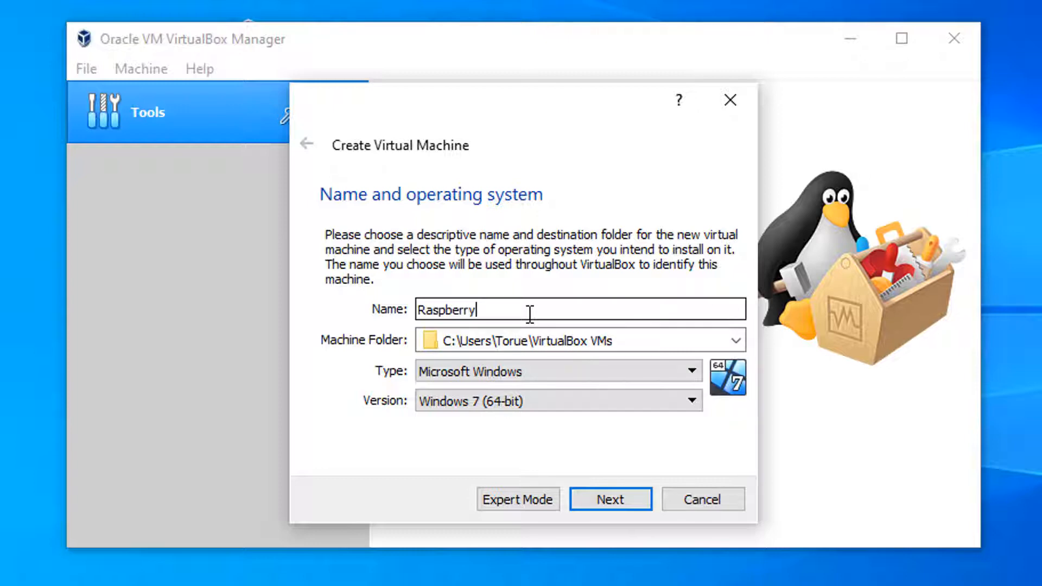
left_click(539, 364)
left_click(489, 406)
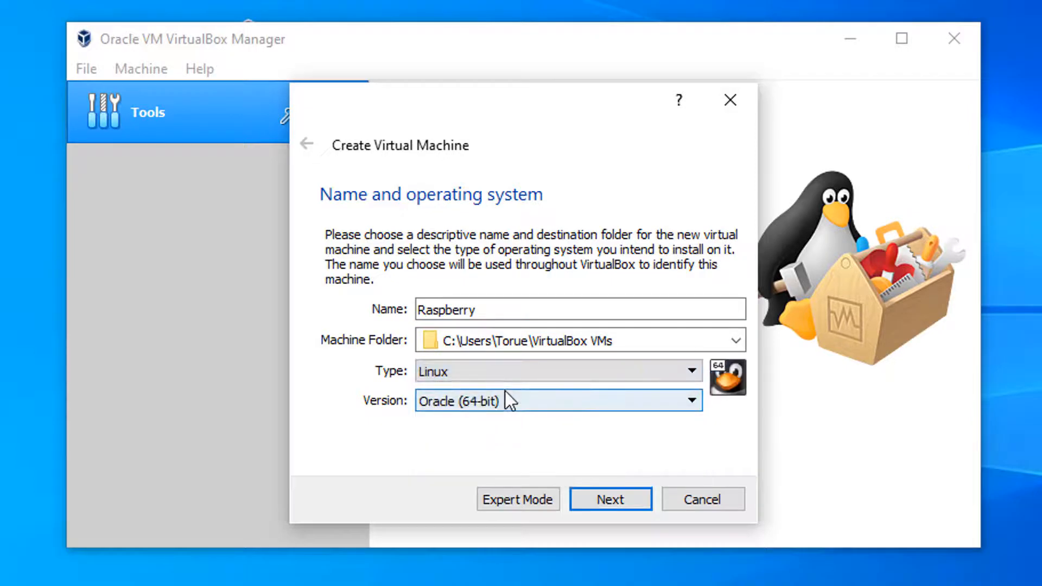
left_click(506, 399)
scroll(488, 515, "down", 4)
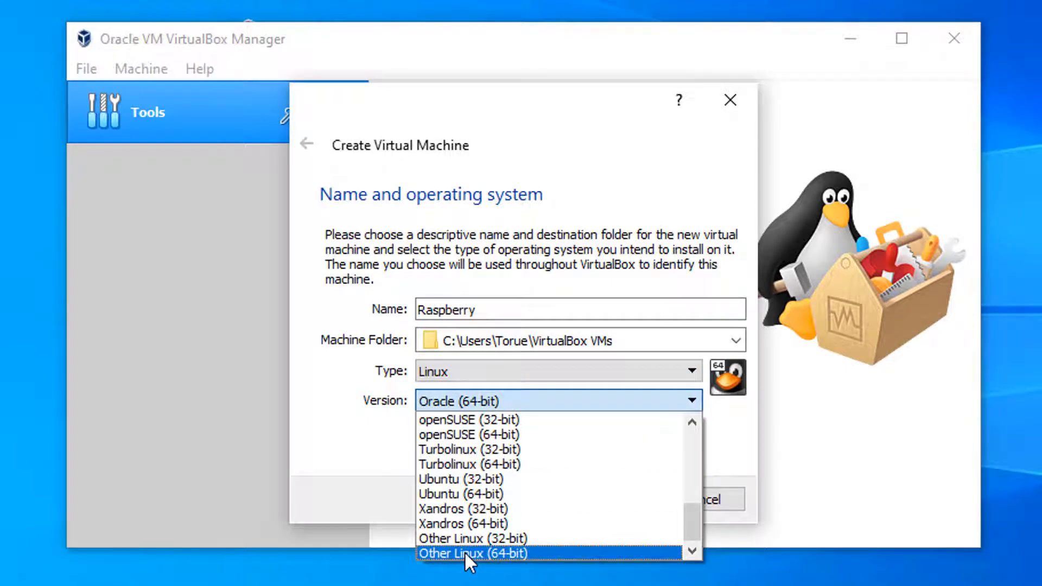
left_click(464, 551)
left_click(621, 493)
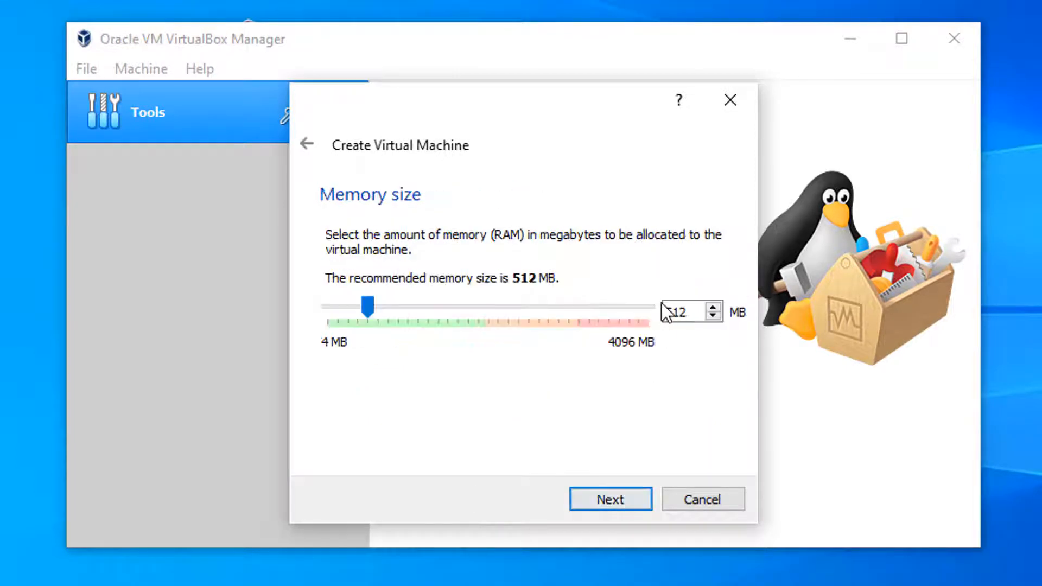
- Set the new virtual machine's memory size to 1024 MB and continue to the hard disk options
left_click(691, 309)
left_click_drag(680, 307, 666, 308)
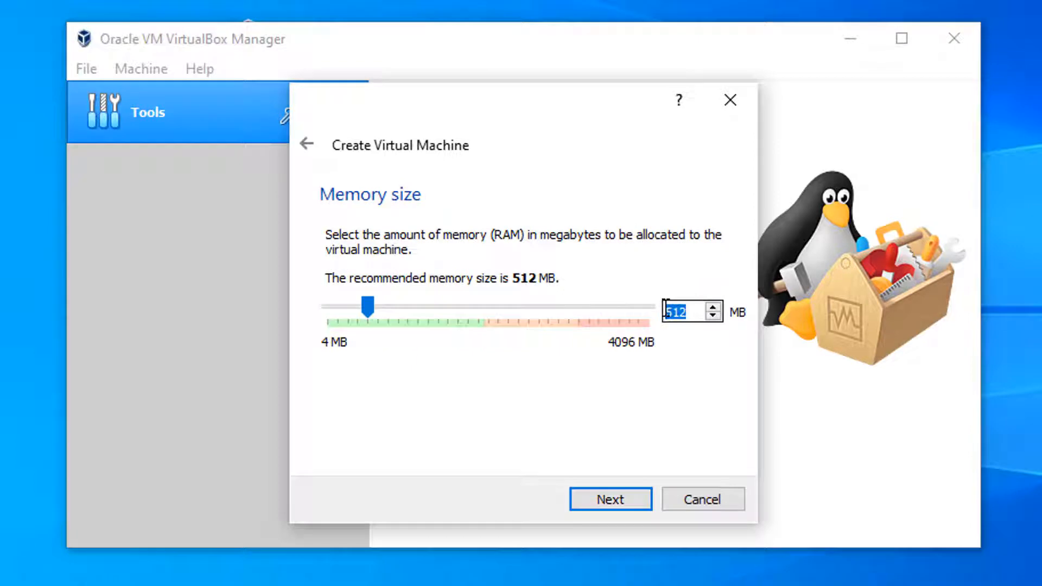
type("1024")
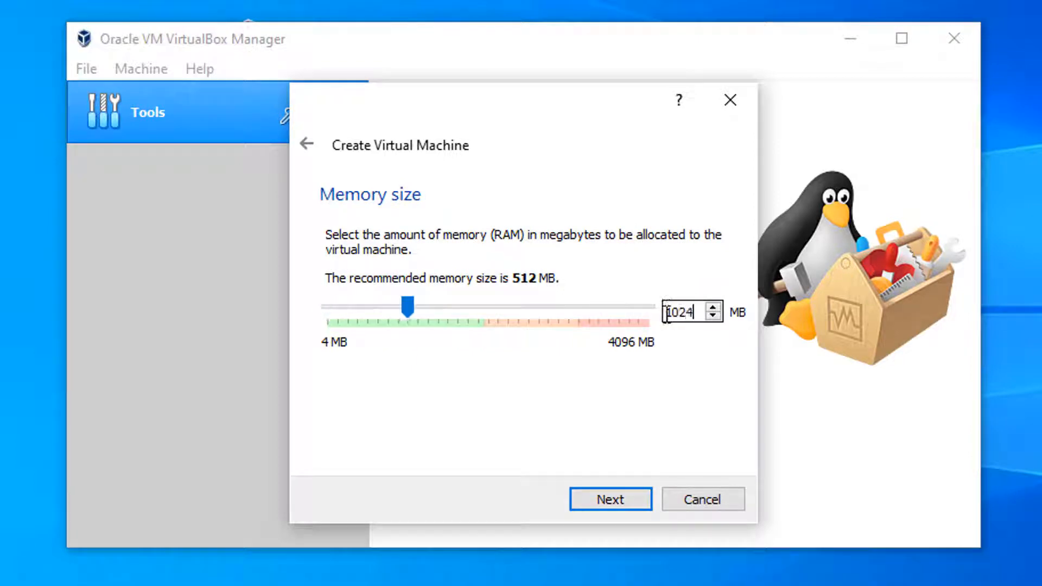
left_click(621, 498)
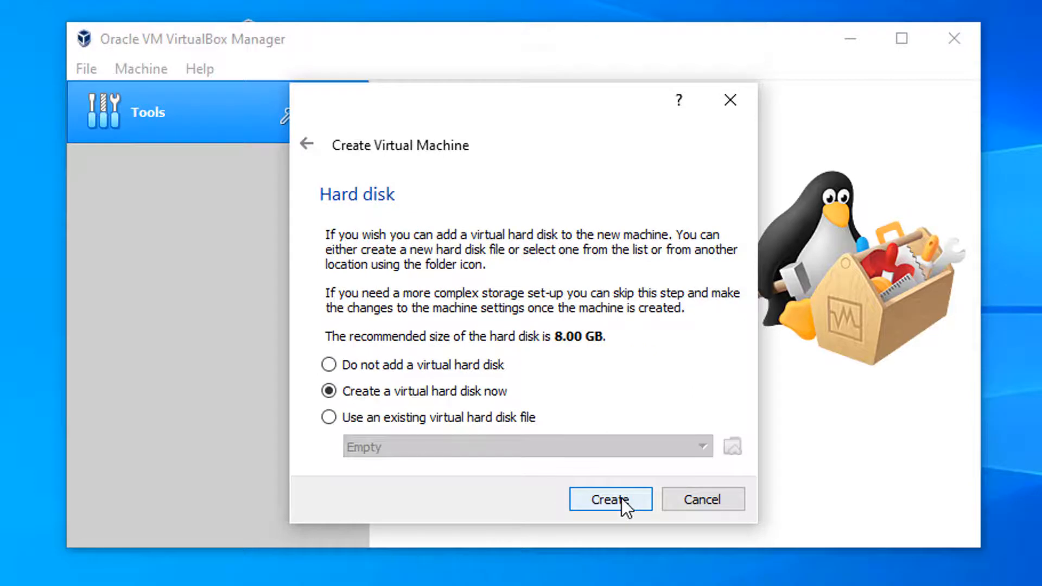
- Create a dynamically allocated VDI virtual hard disk of 15 GB for the Raspberry machine
left_click(621, 498)
left_click(634, 539)
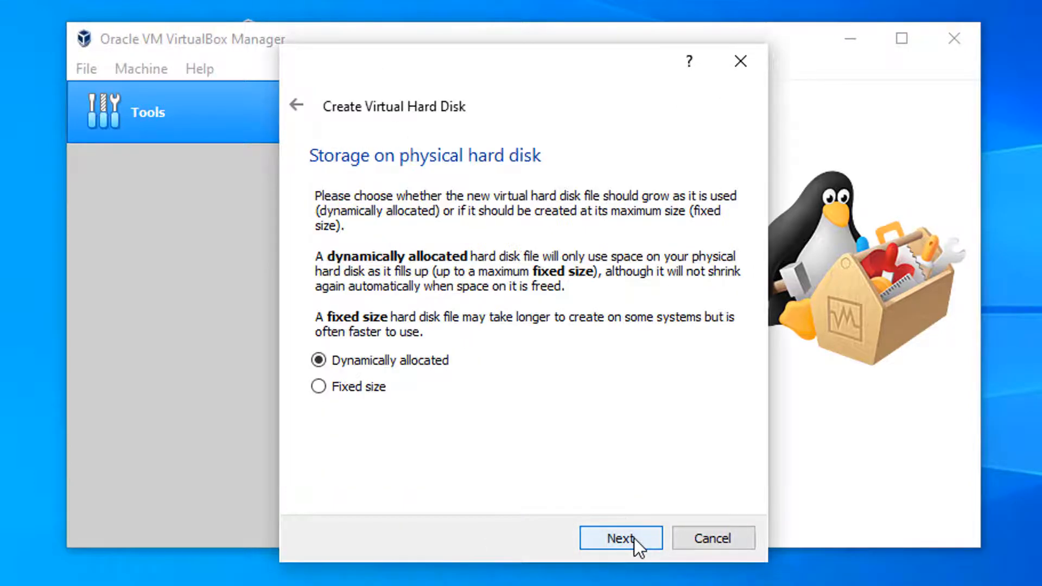
left_click(634, 539)
left_click(709, 319)
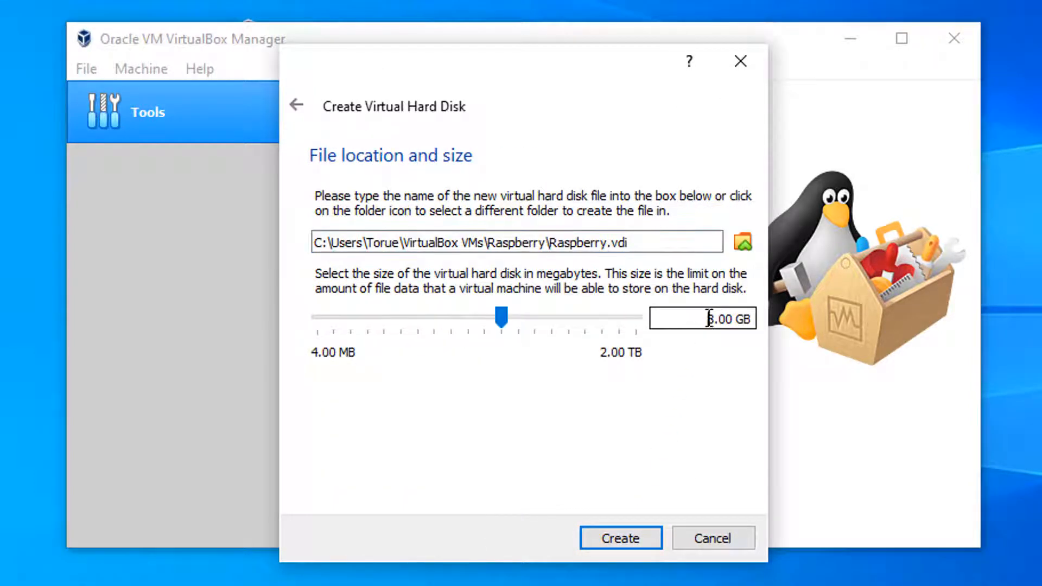
type("15")
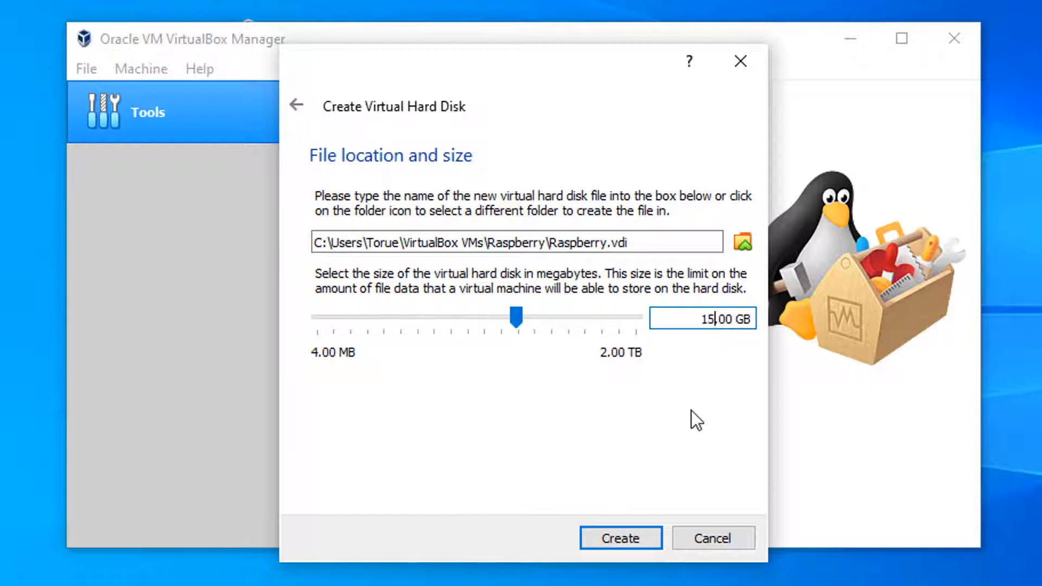
left_click(639, 539)
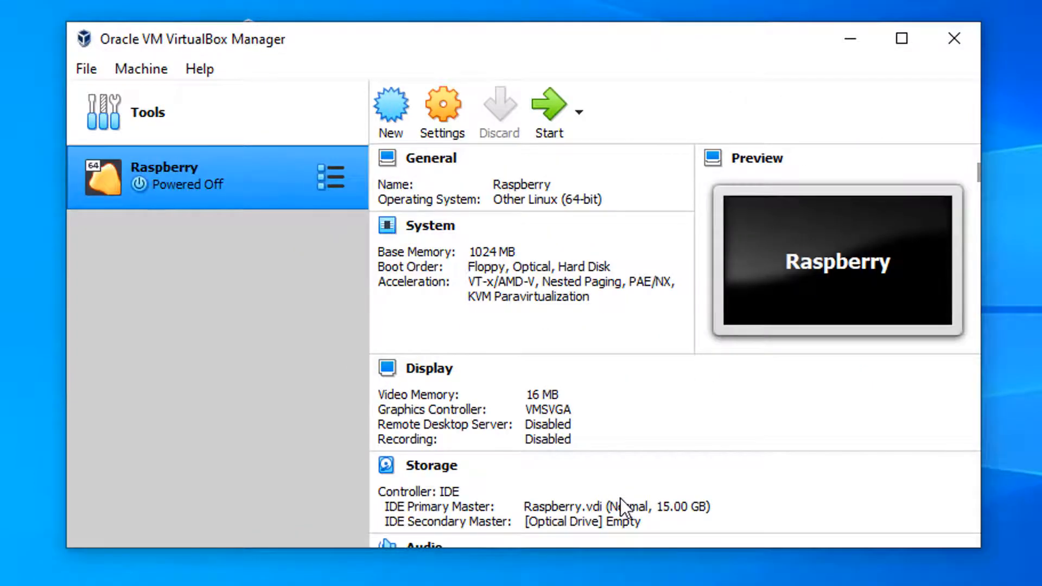
- In the Raspberry machine's storage settings, attach 2020-02-12-rpd-x86-buster.iso from the Desktop to the empty optical drive
right_click(220, 160)
left_click(257, 174)
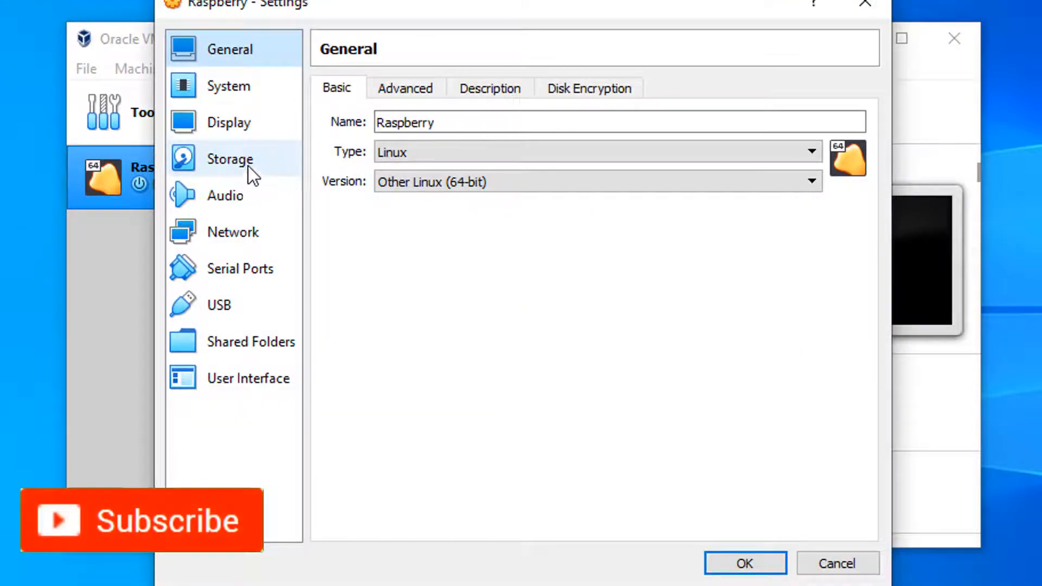
left_click(233, 131)
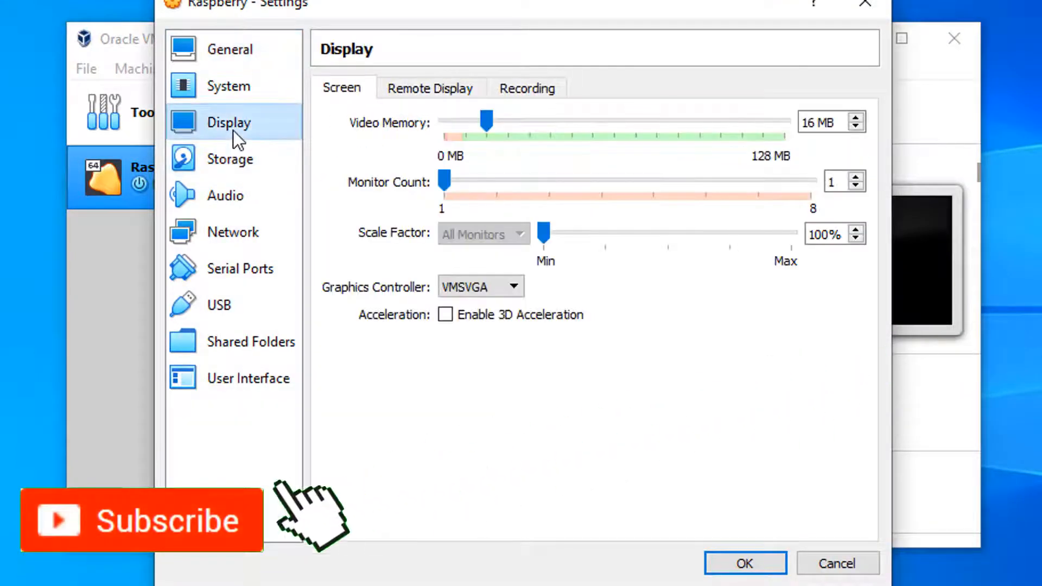
left_click(226, 162)
left_click(383, 167)
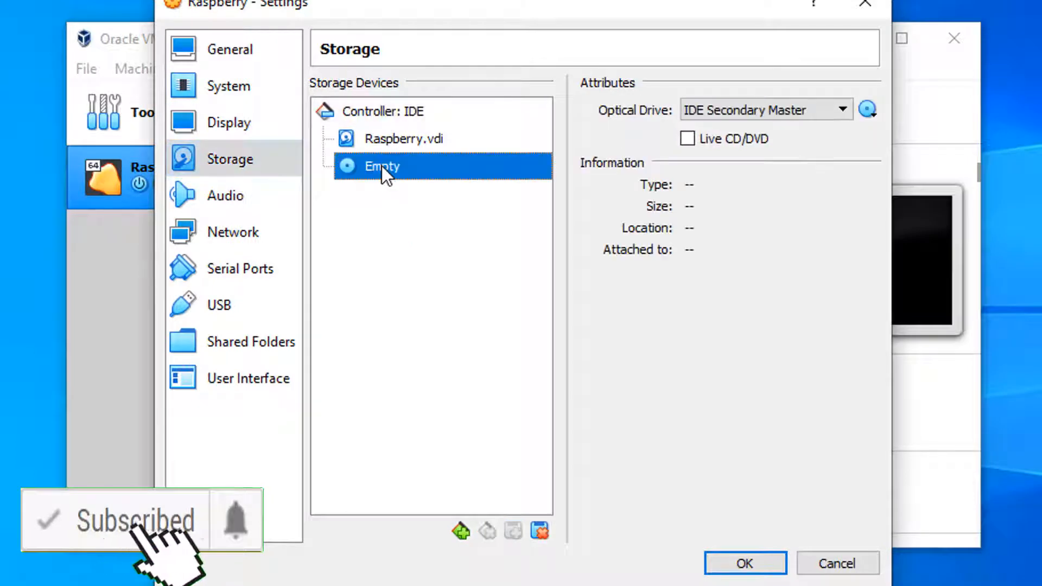
left_click(876, 108)
left_click(895, 137)
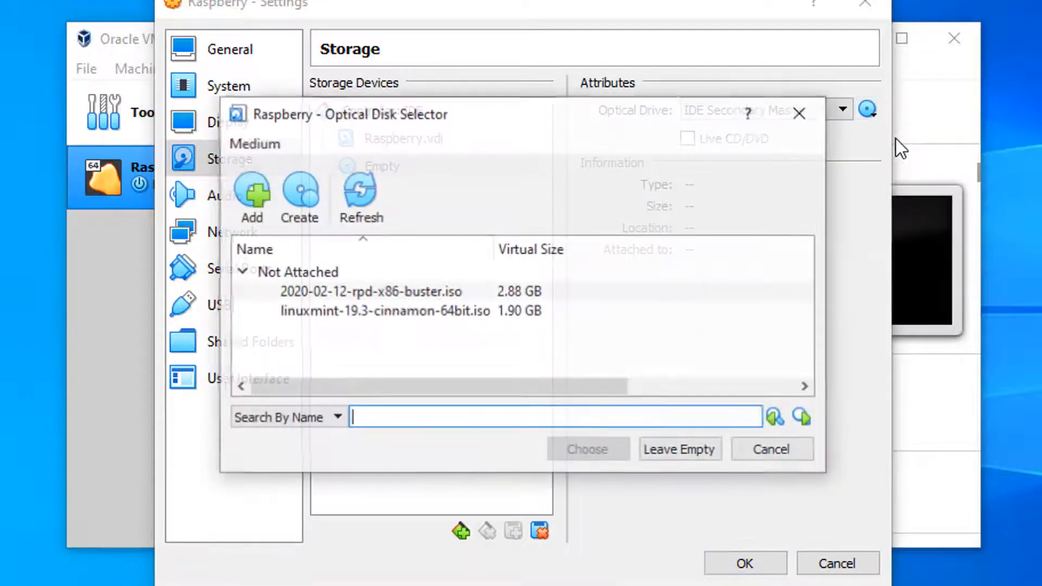
left_click(252, 190)
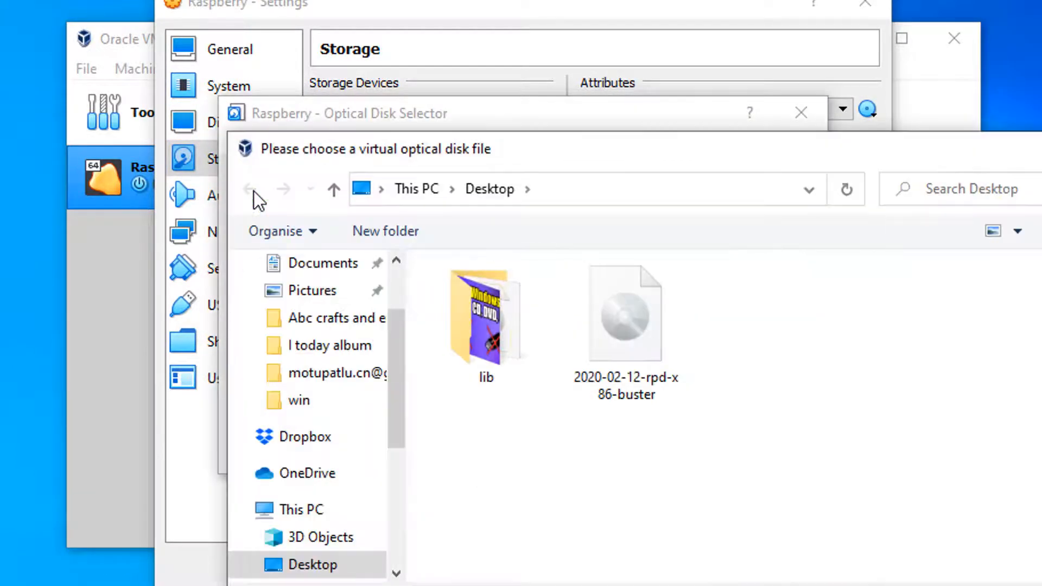
double_click(623, 354)
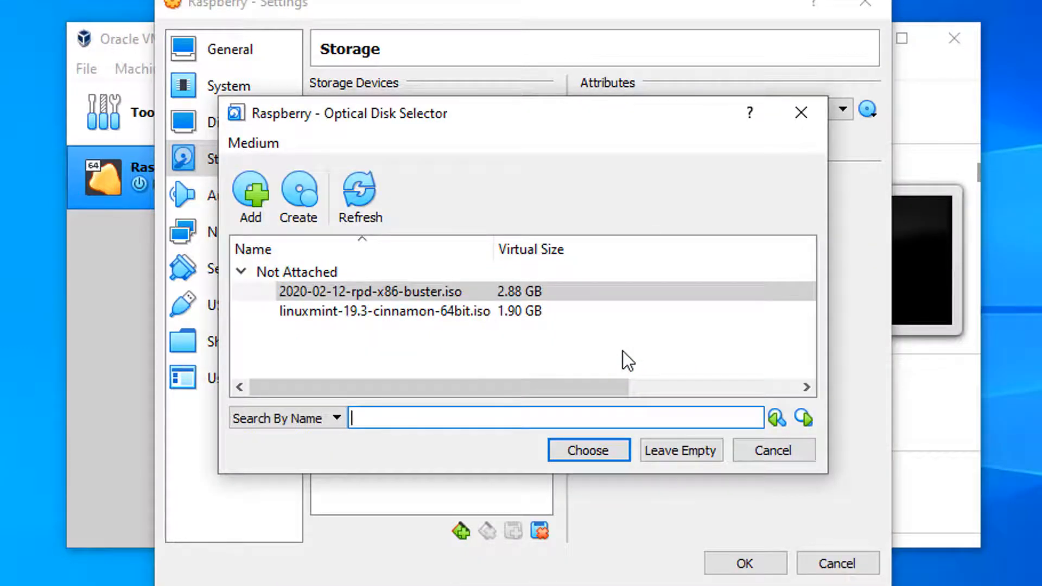
left_click(597, 453)
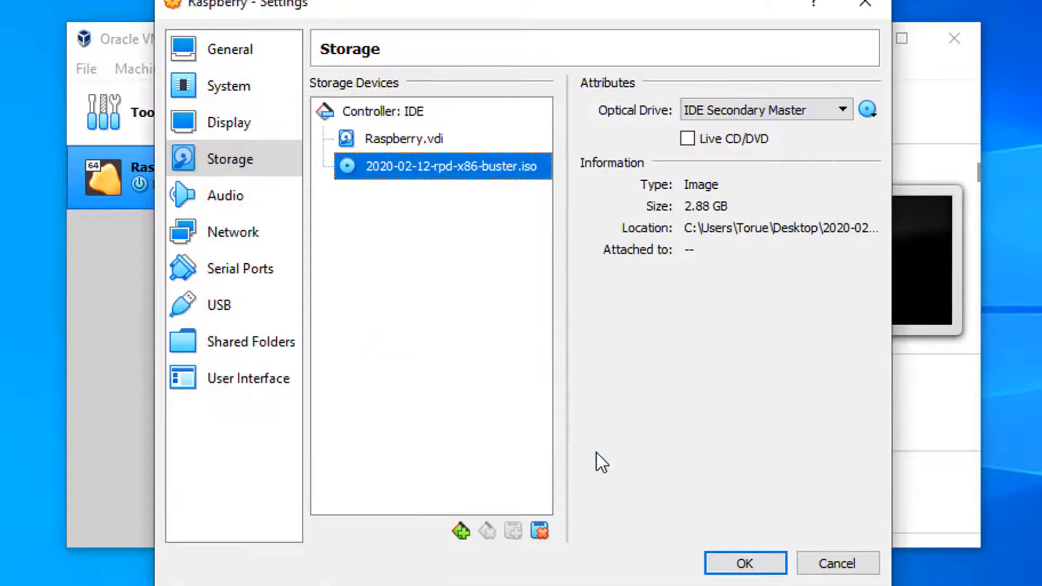
- Save the storage settings and start the Raspberry machine from 2020-02-12-rpd-x86-buster.iso in a maximized window
left_click(749, 570)
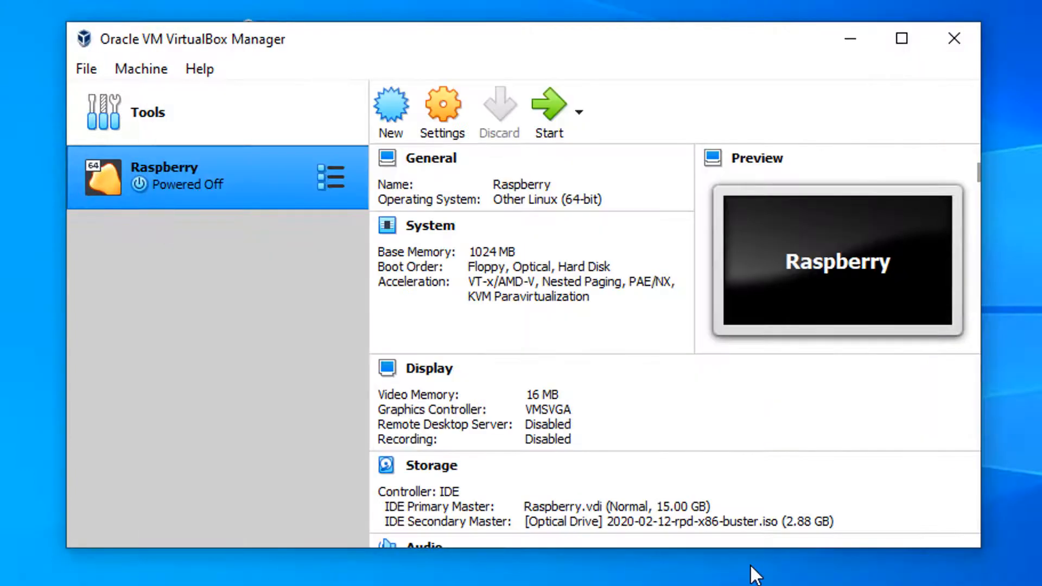
left_click(547, 107)
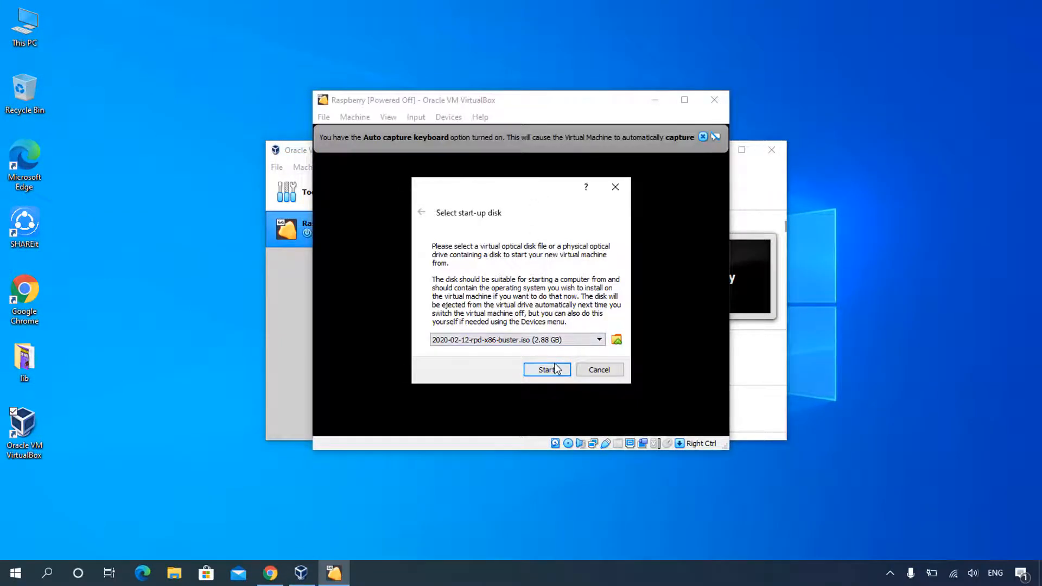
left_click(555, 369)
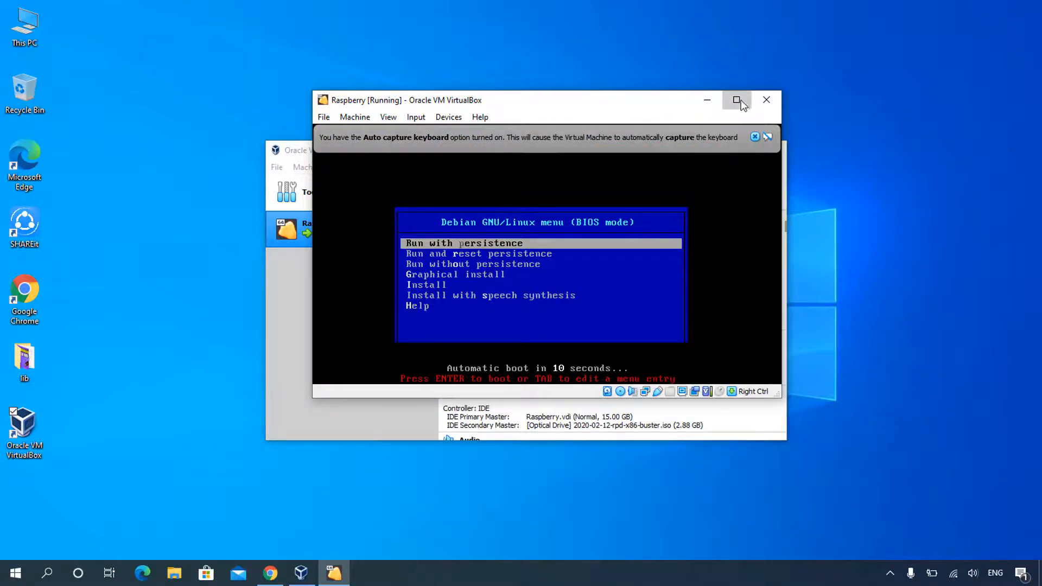
left_click(738, 101)
left_click(1015, 42)
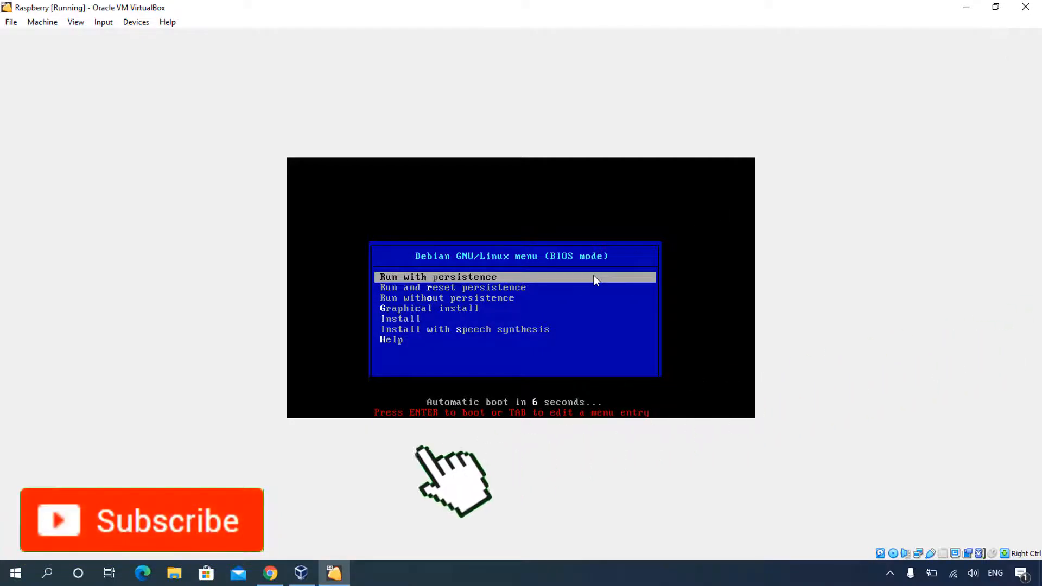
- Start the text-mode Install from the Debian boot menu and accept the British English keymap
key("Down")
key("Down")
key("Down")
key("Down")
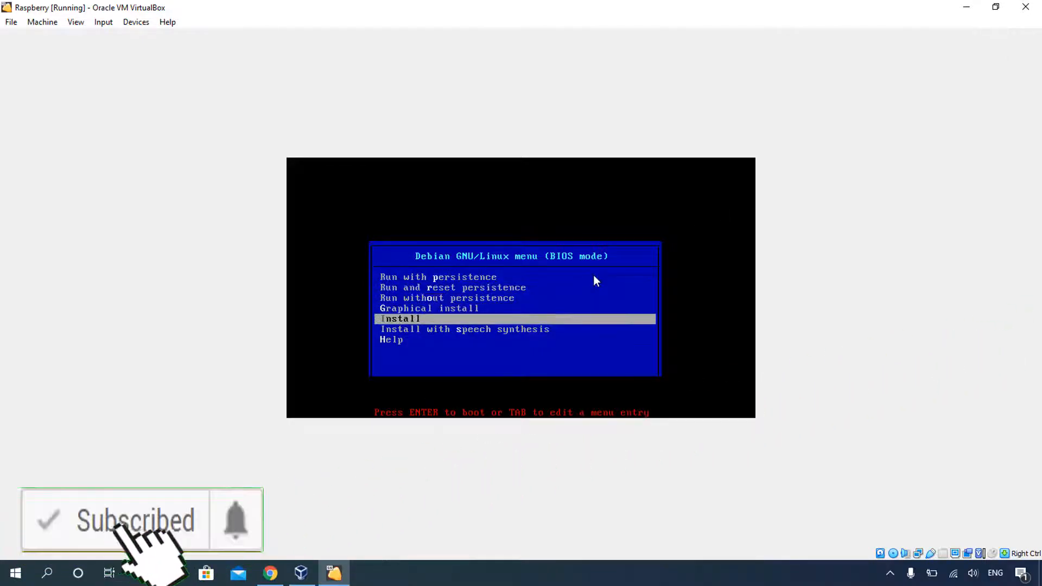
key("Return")
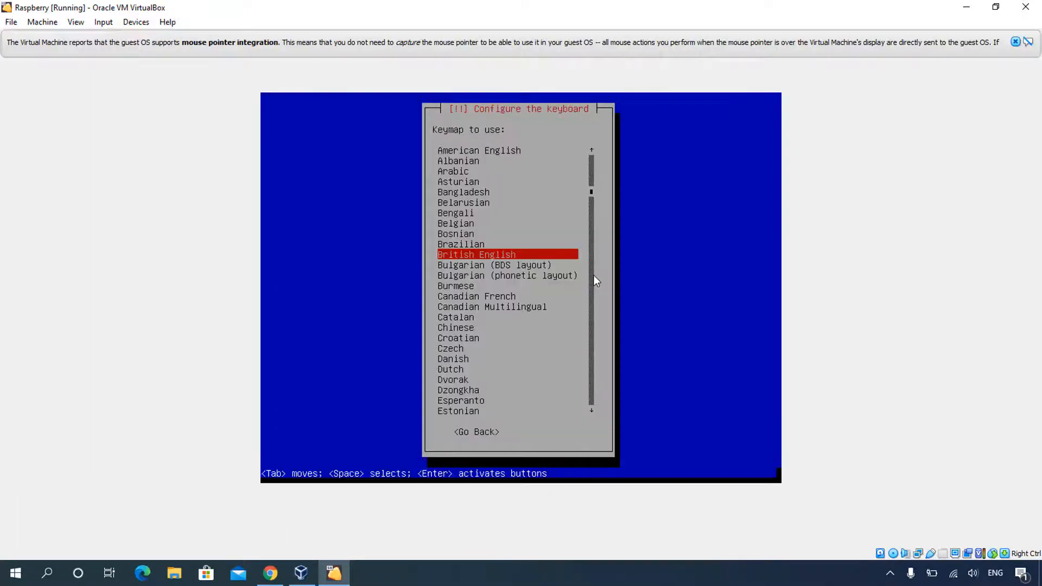
left_click(1016, 42)
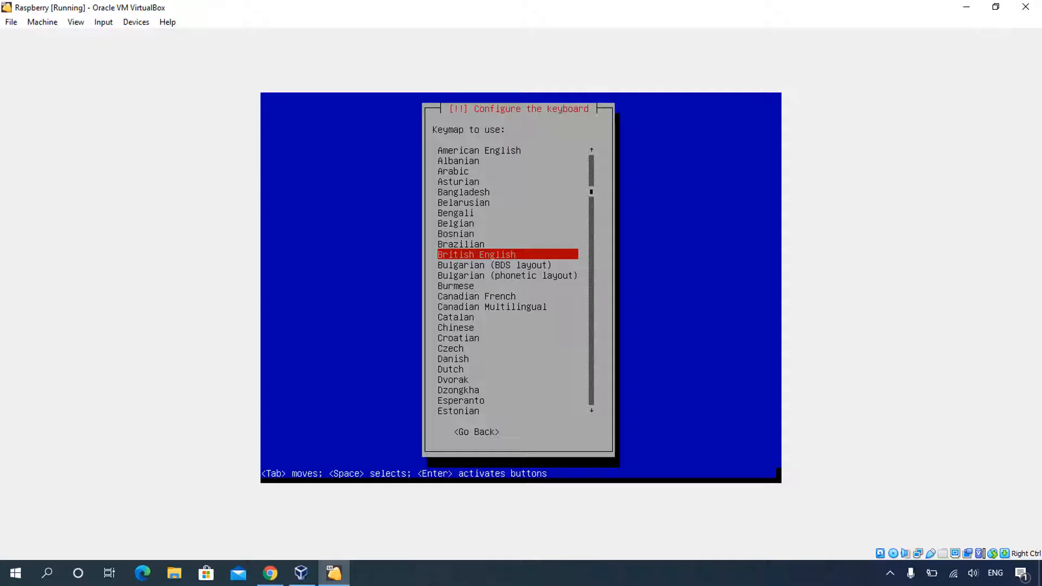
key("Return")
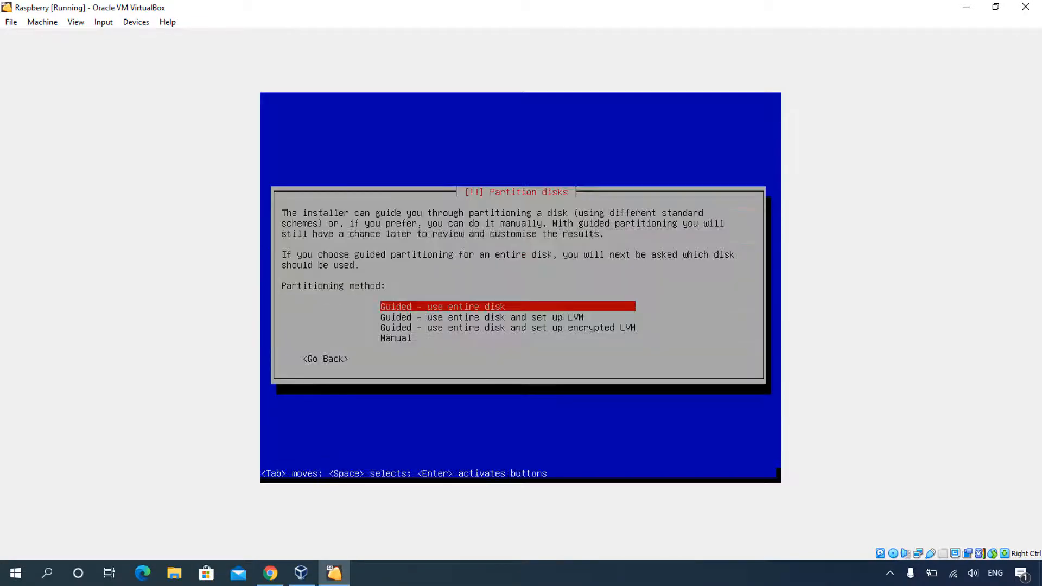
- Partition the virtual disk with Guided - use entire disk, keep the default choices, and write the changes to disk
key("Return")
key("Return")
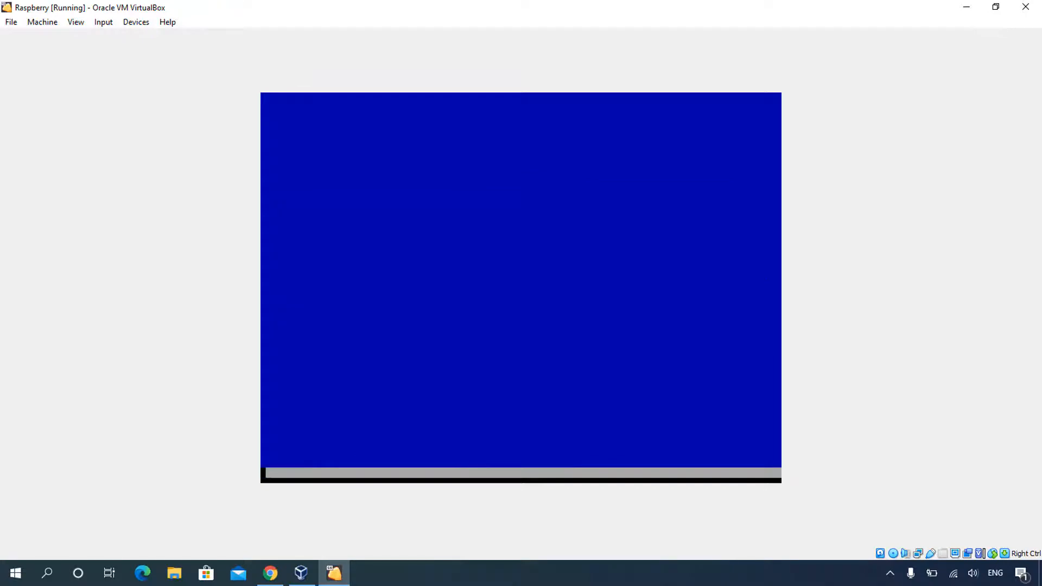
key("Return")
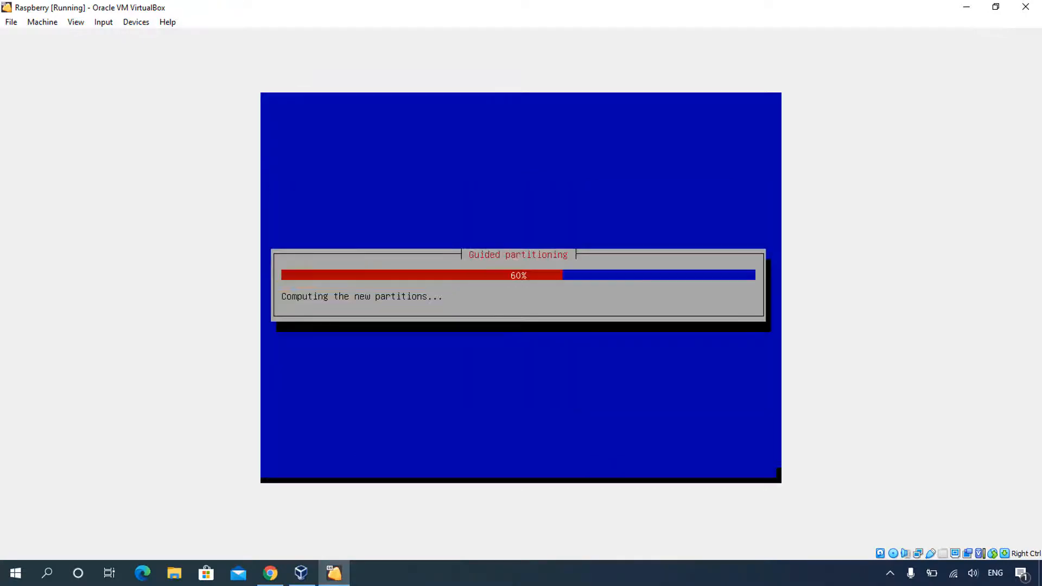
key("Return")
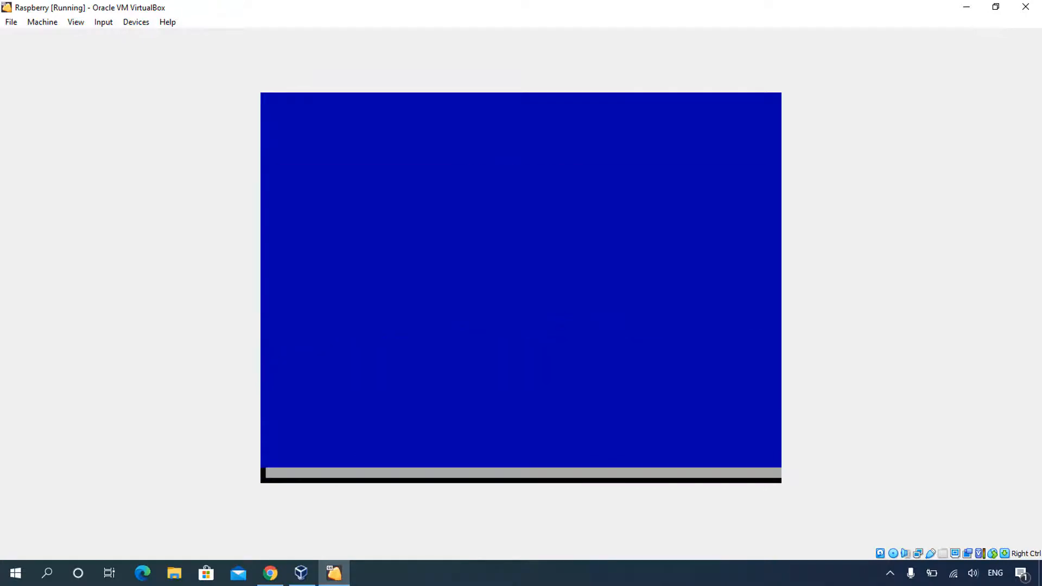
key("Tab")
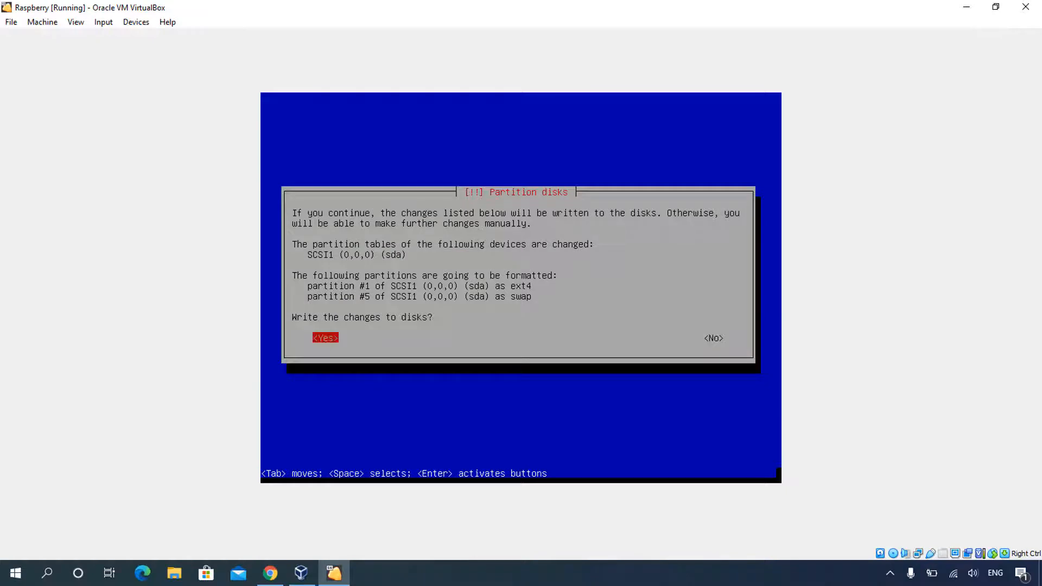
key("Return")
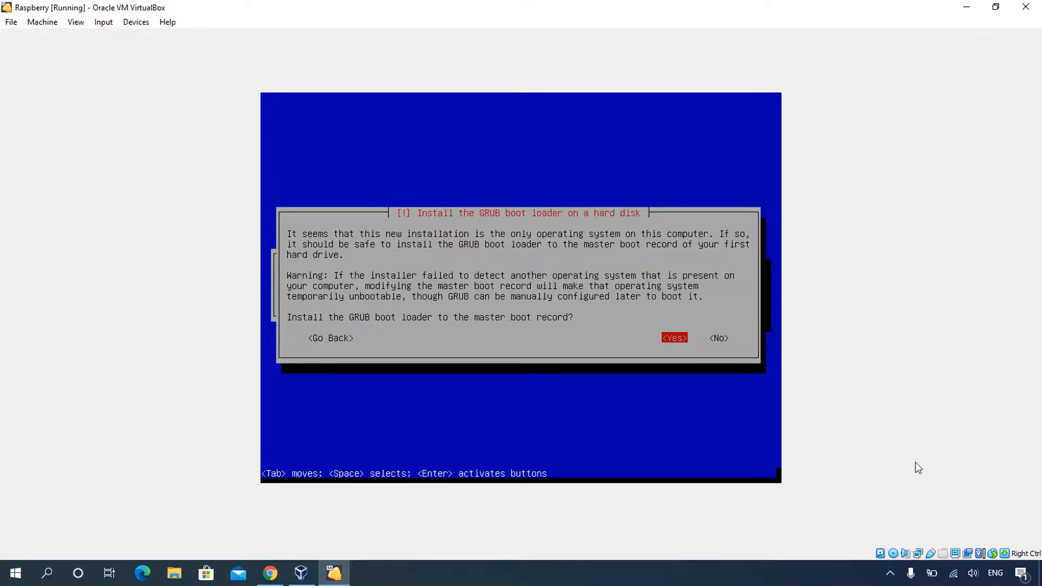
- Install the GRUB boot loader to the master boot record on /dev/sda
key("Return")
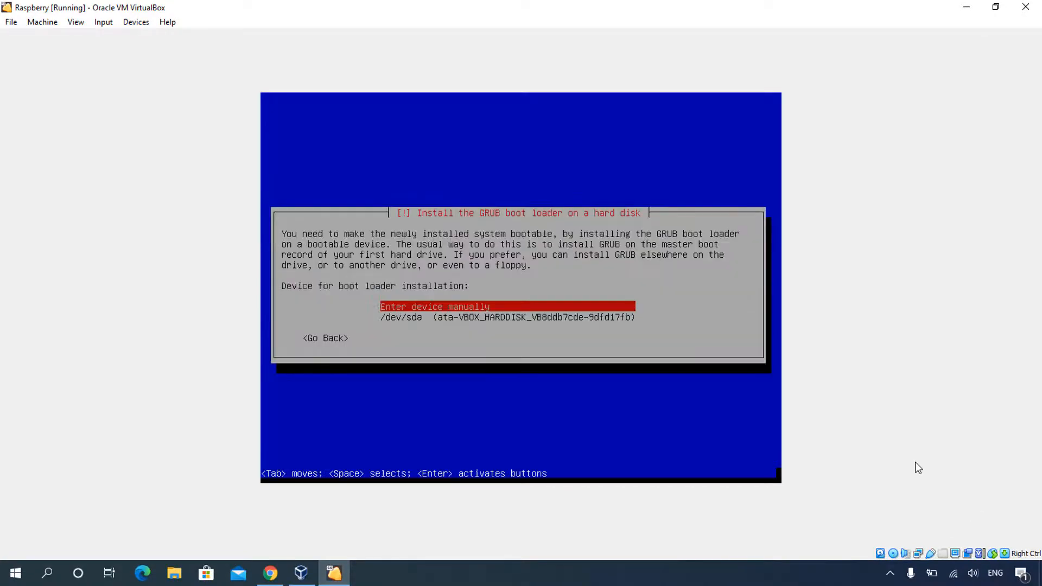
key("Down")
key("Return")
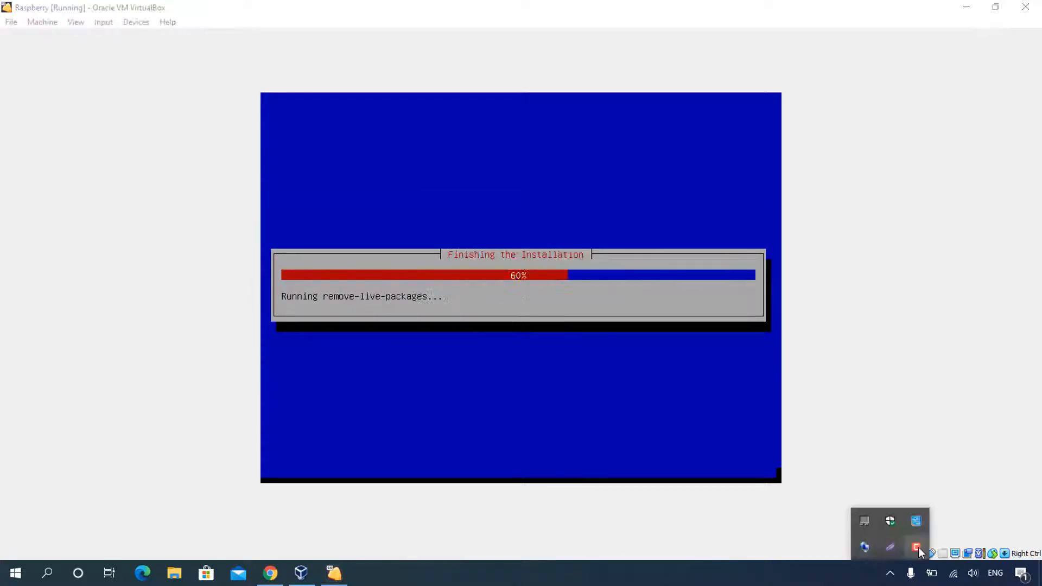
left_click(917, 549)
left_click(979, 515)
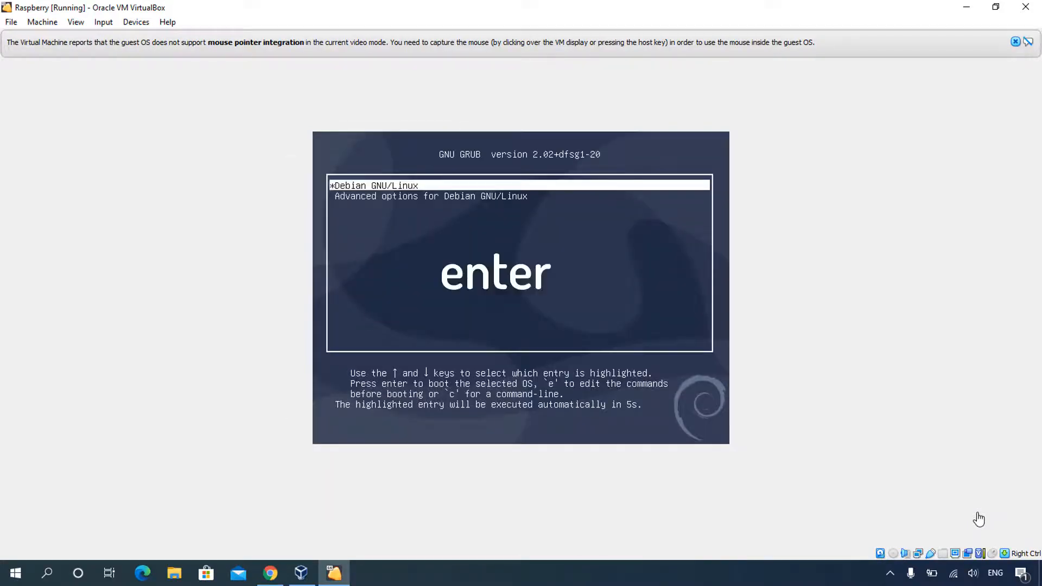
- Boot Debian GNU/Linux and finish the welcome wizard, leaving the password fields blank, skipping the software update and postponing the restart
key("Return")
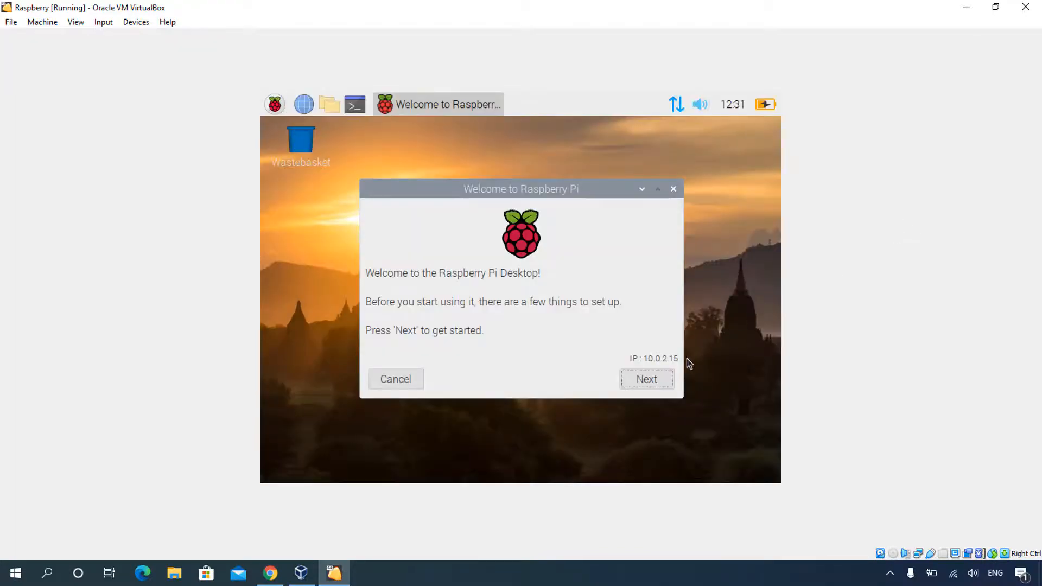
left_click(664, 379)
left_click(657, 379)
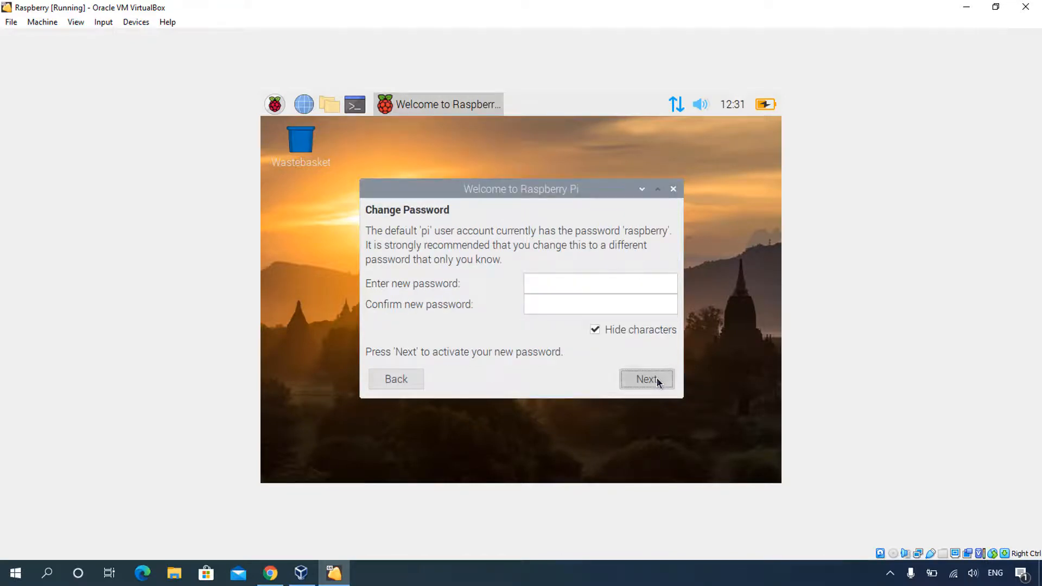
left_click(657, 378)
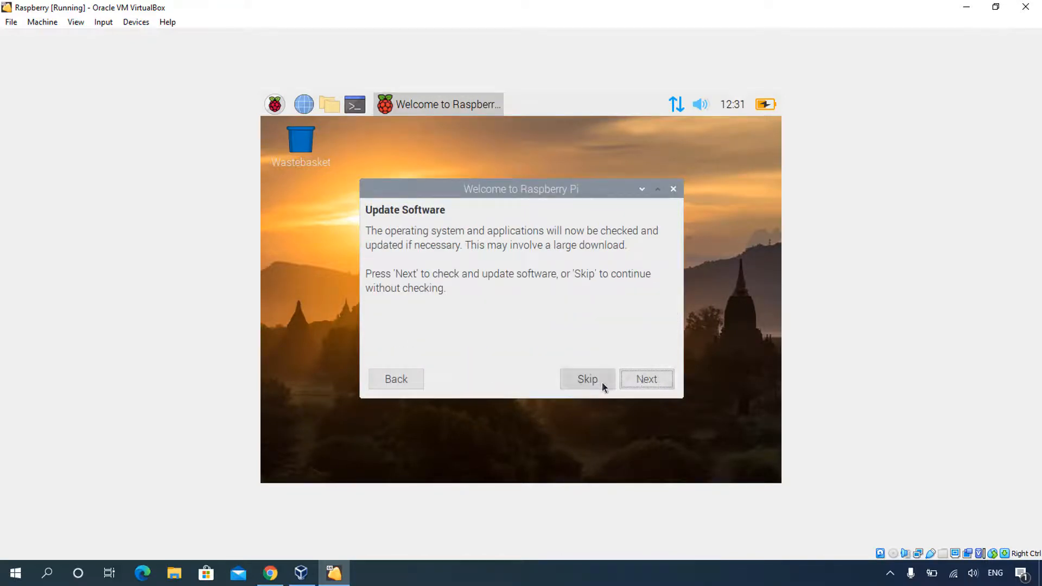
left_click(588, 380)
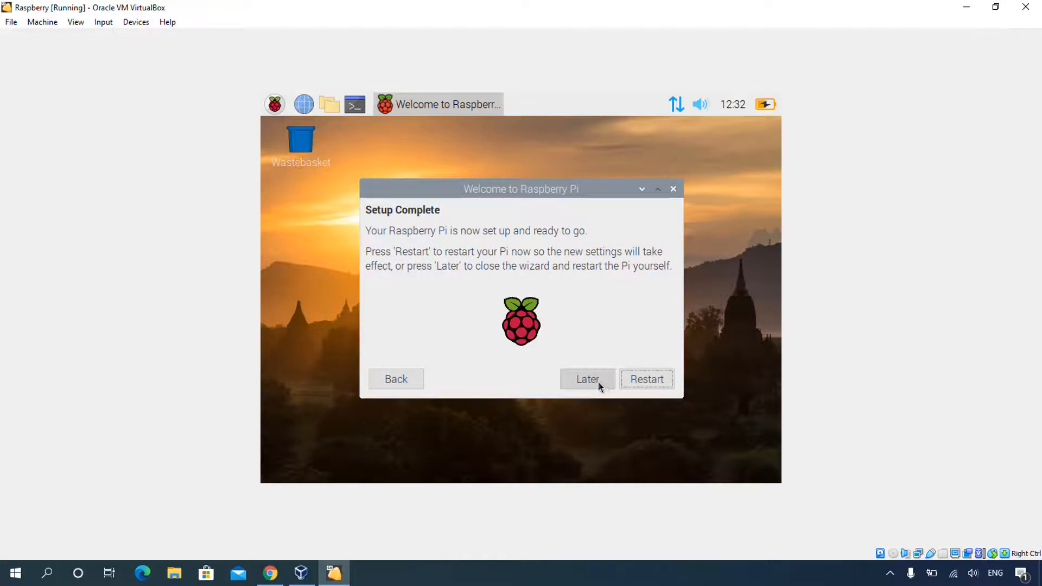
left_click(591, 380)
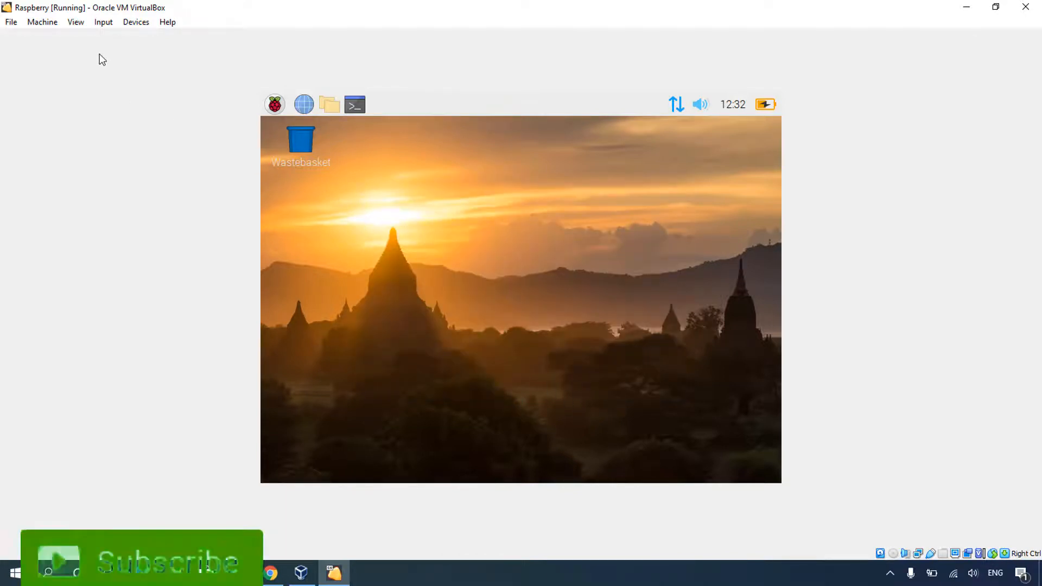
- Switch the running Raspberry virtual machine to full-screen mode
left_click(40, 22)
mouse_move(75, 23)
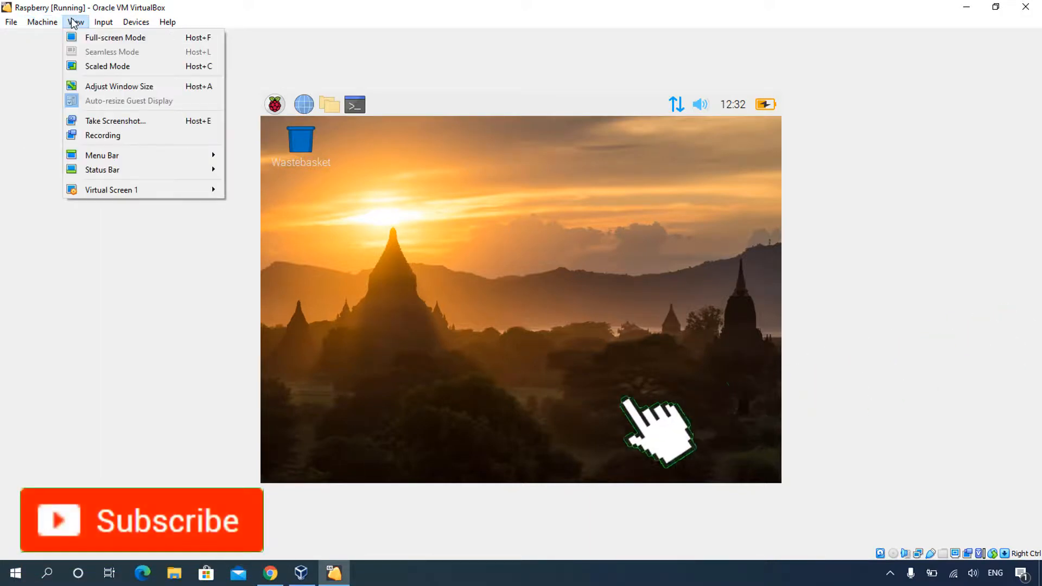
left_click(87, 40)
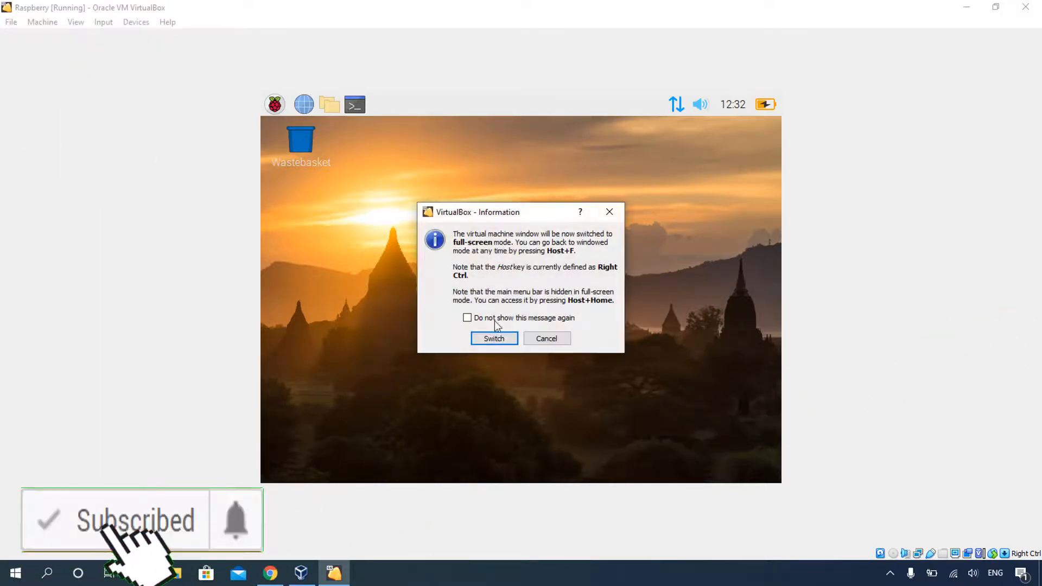
left_click(498, 339)
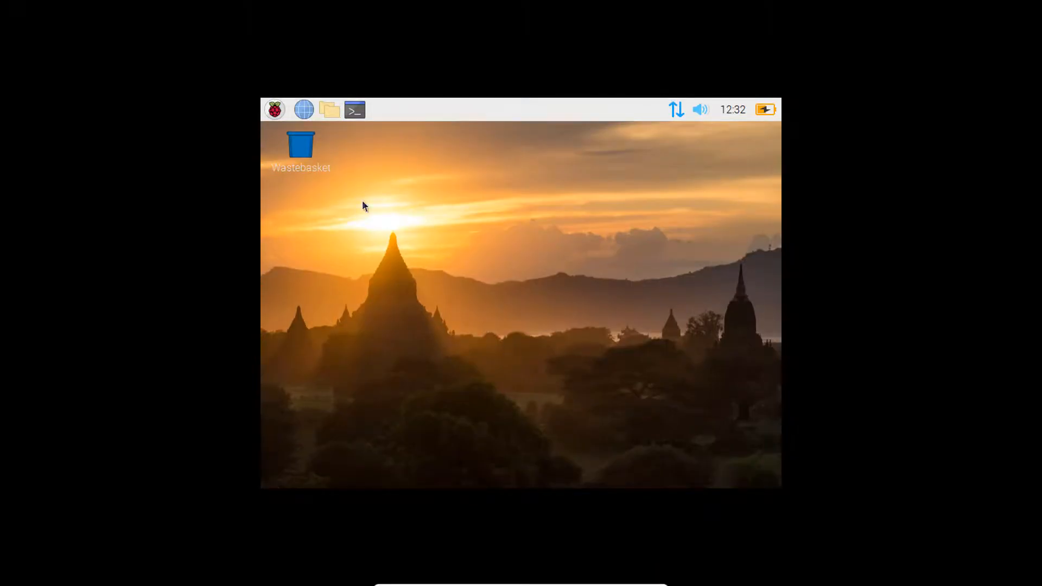
- Look through the categories of the Raspberry Pi application menu and launch the web browser
left_click(275, 110)
mouse_move(352, 140)
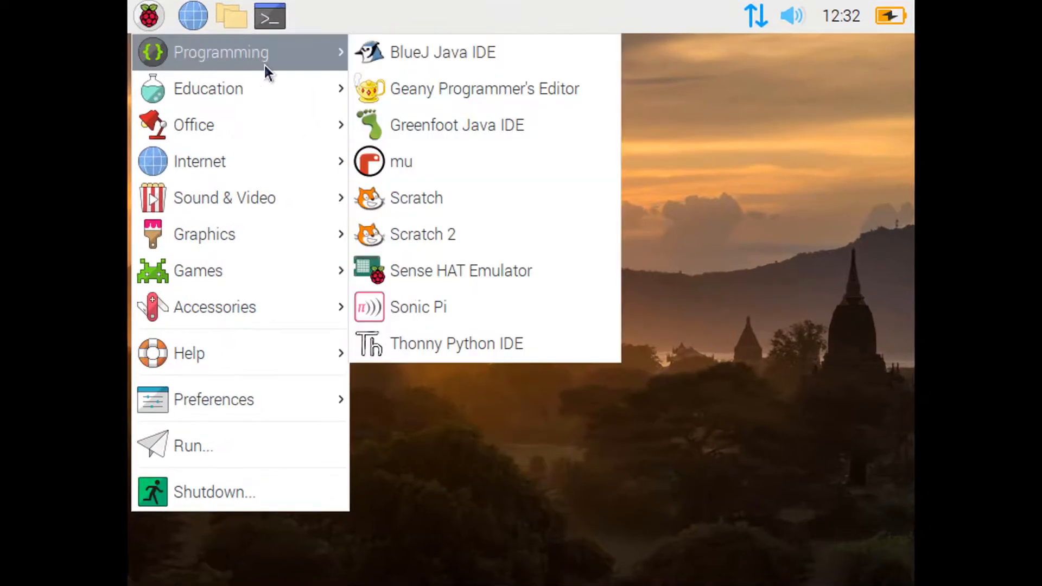
mouse_move(260, 96)
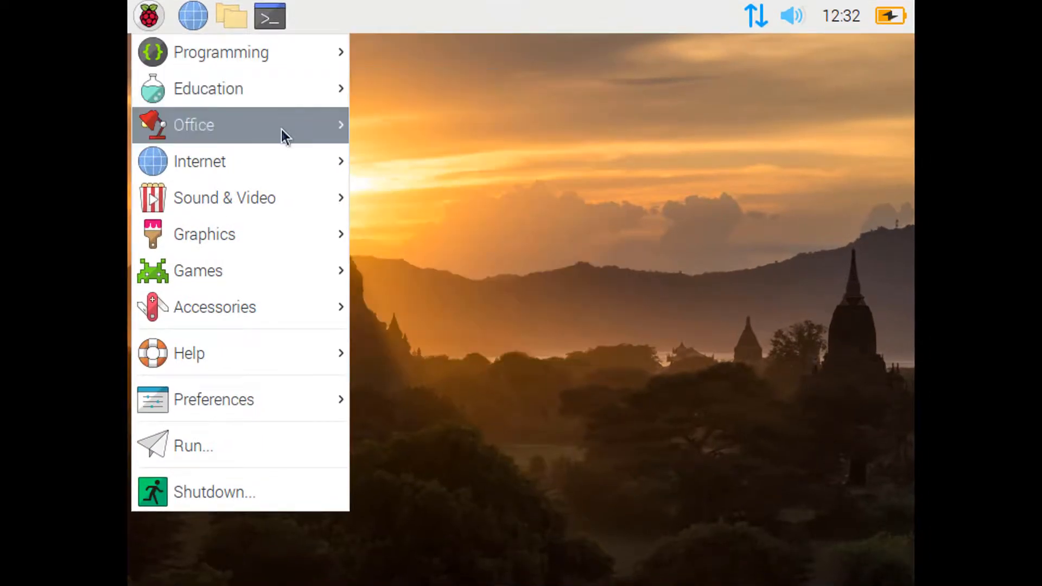
mouse_move(307, 177)
left_click(194, 19)
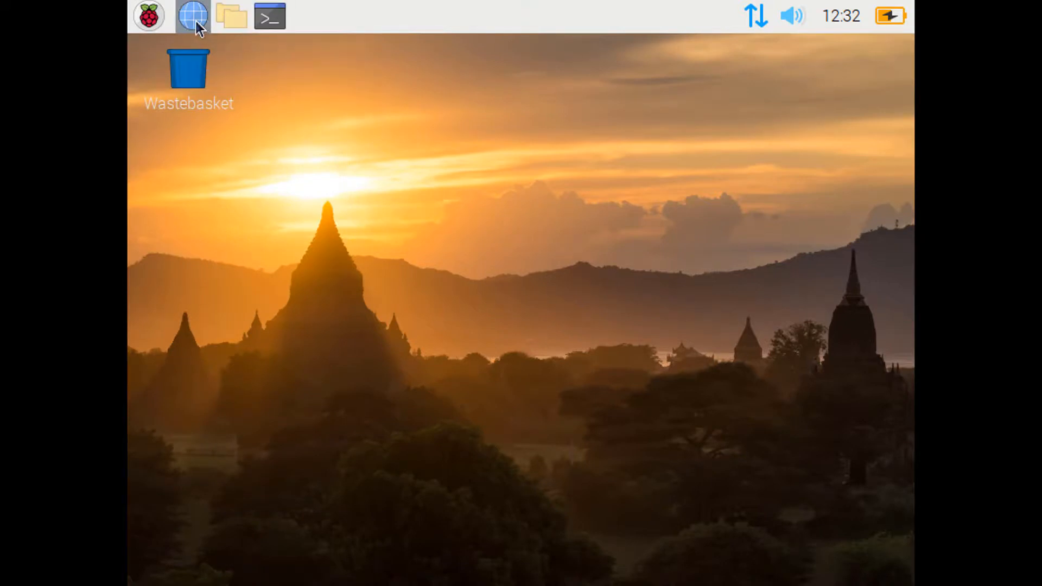
- Open and close the terminal, then view the pi home folder in the file manager and close it
left_click(272, 15)
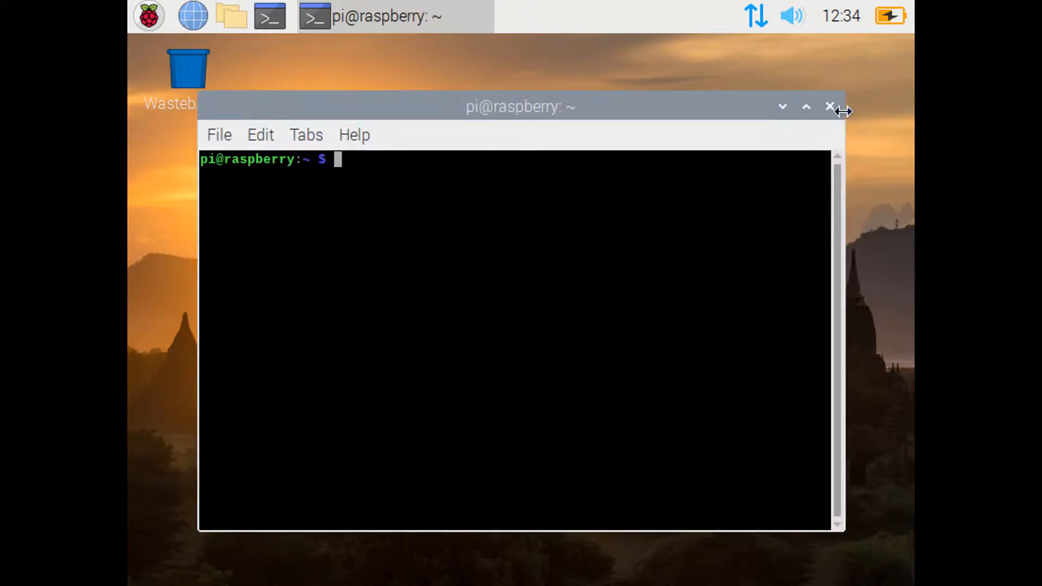
left_click(830, 106)
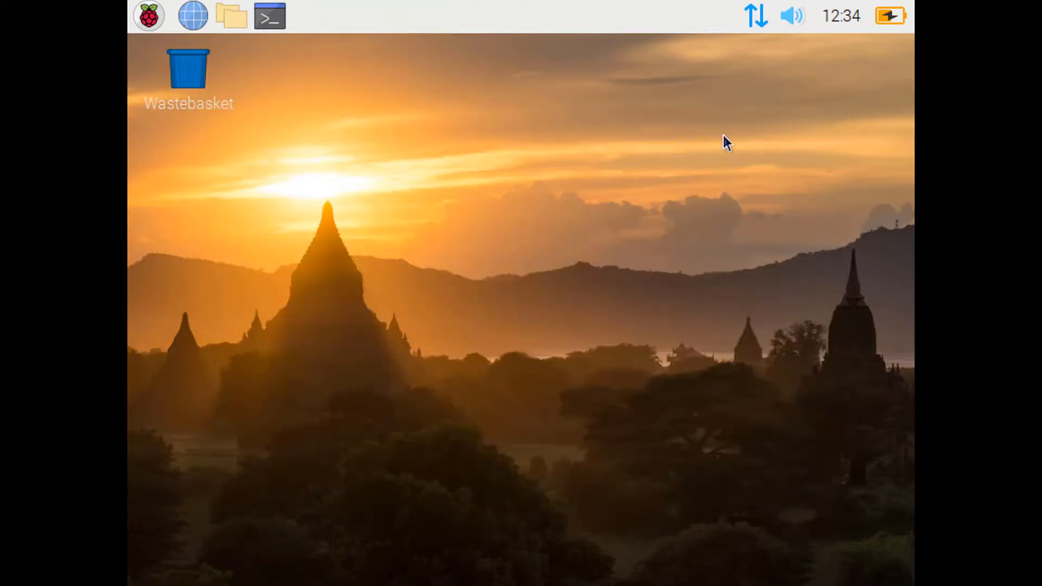
left_click(236, 27)
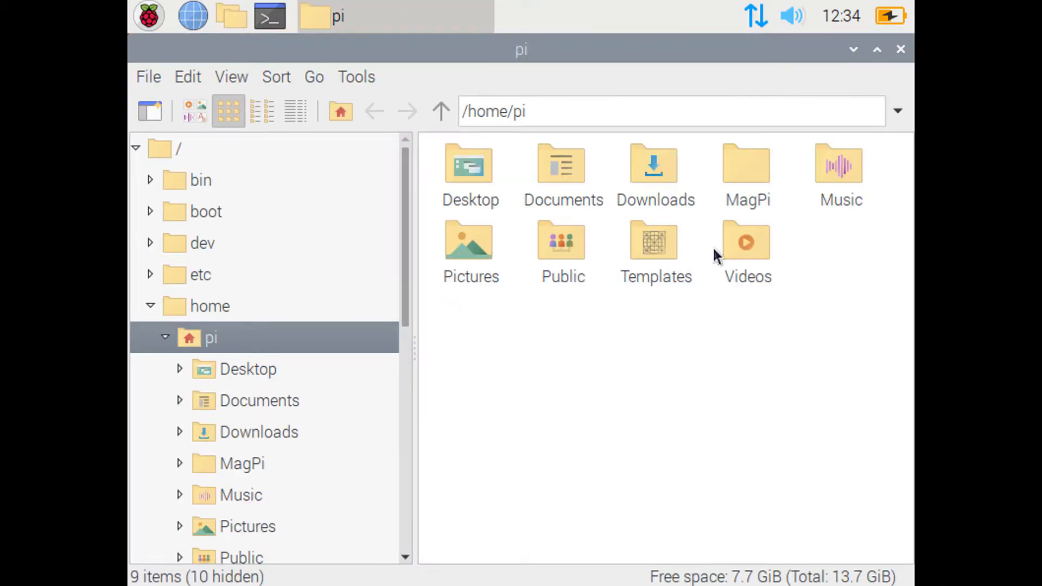
left_click(902, 50)
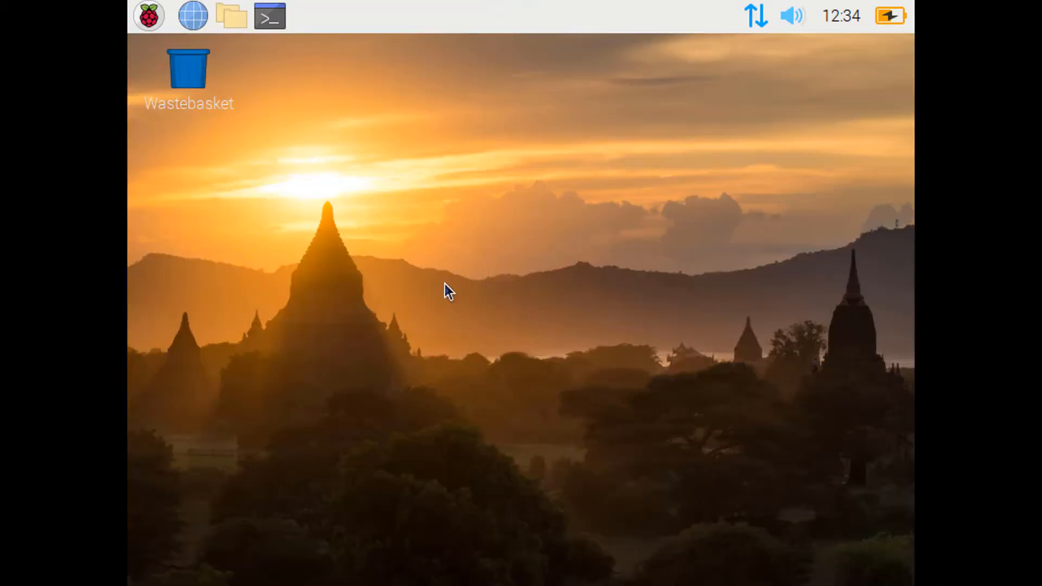
- Shut down the Raspberry Pi Desktop system and close Oracle VM VirtualBox Manager
left_click(158, 24)
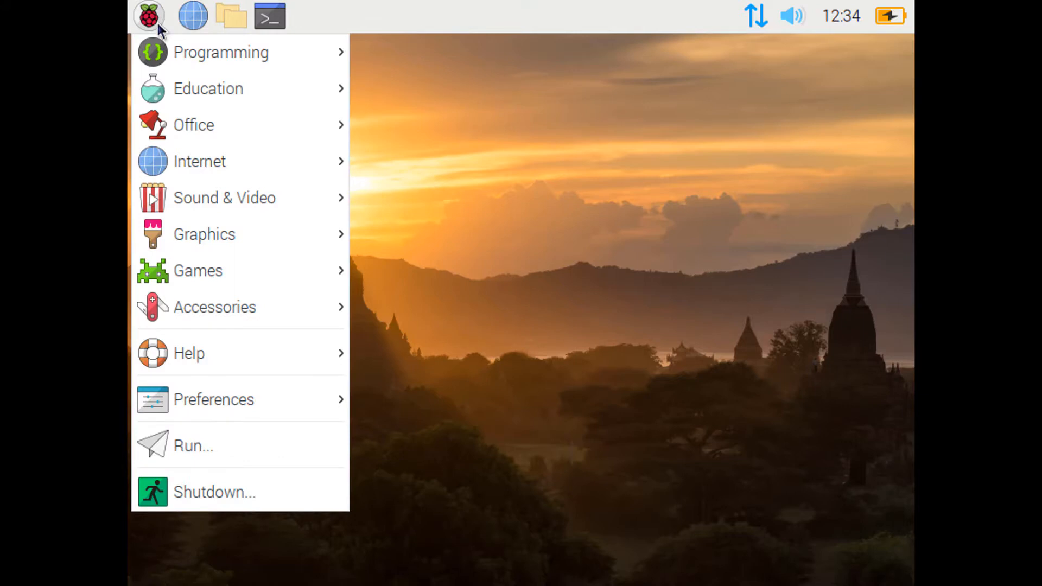
left_click(209, 487)
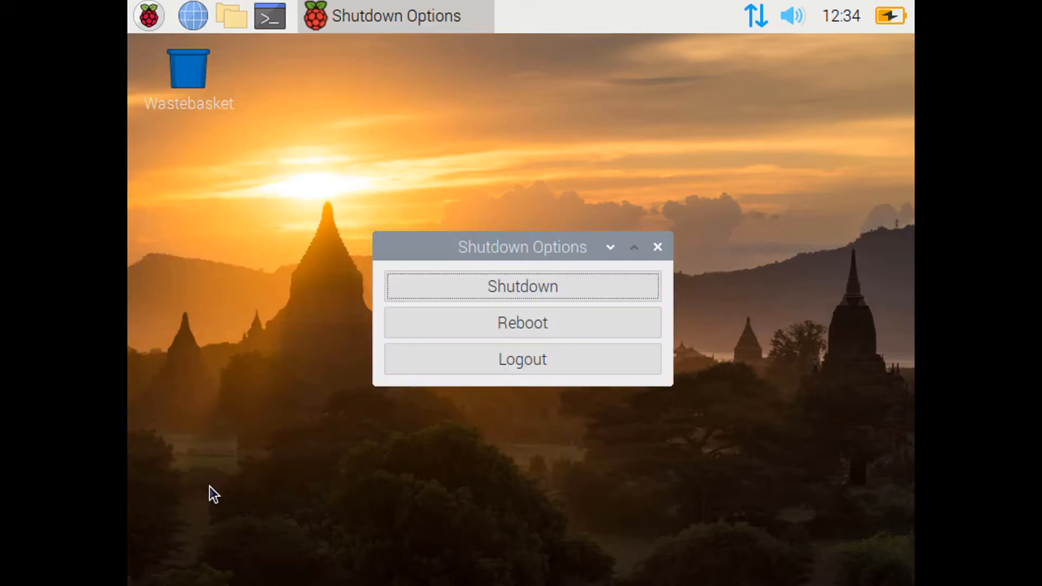
left_click(532, 279)
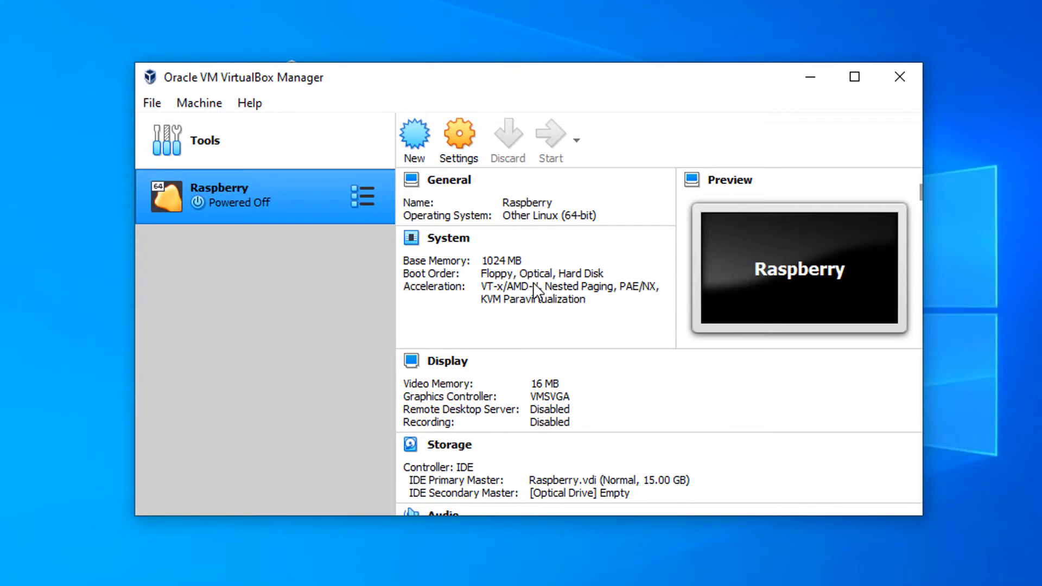
left_click(897, 76)
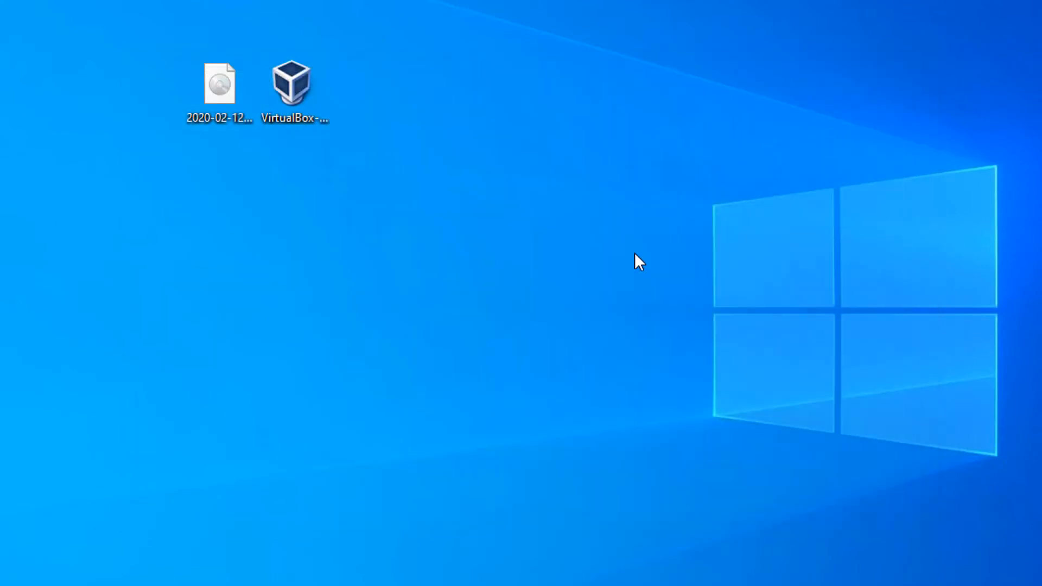